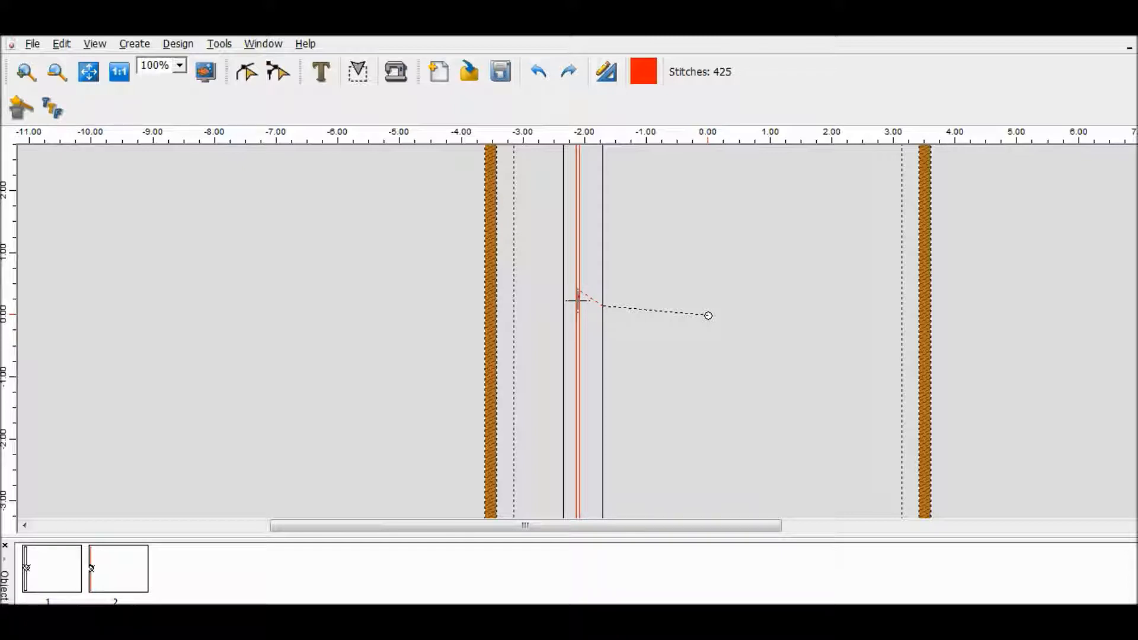
Move the narrow red outline out of the long rounded black shape, placing it at about -0.65 on the horizontal ruler.
scroll(578, 300, "up", 3)
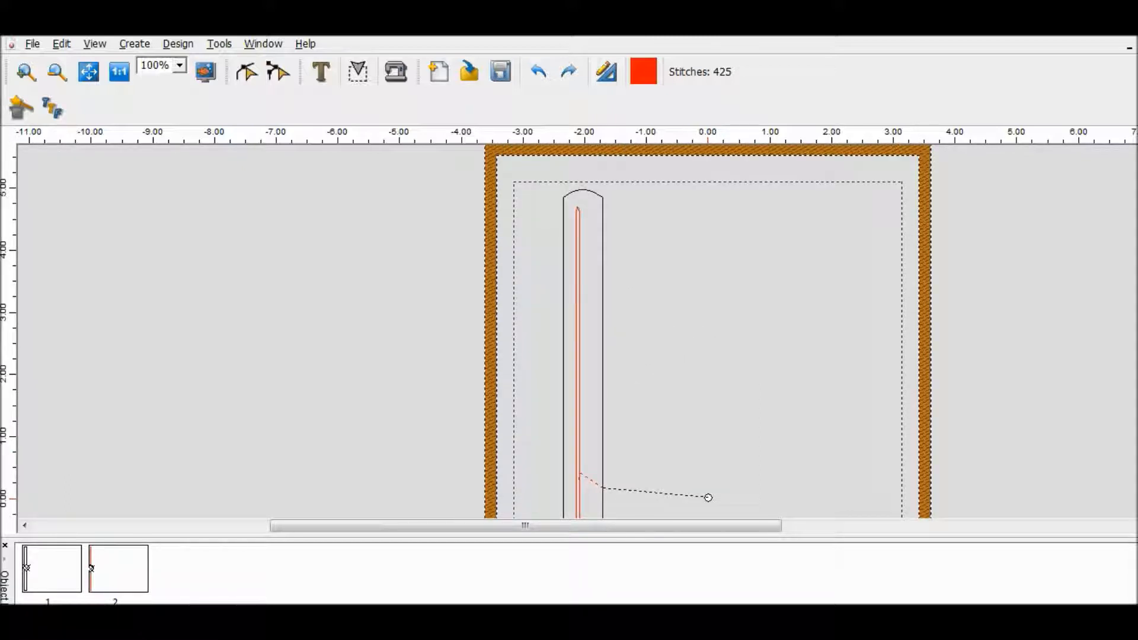
left_click(578, 481)
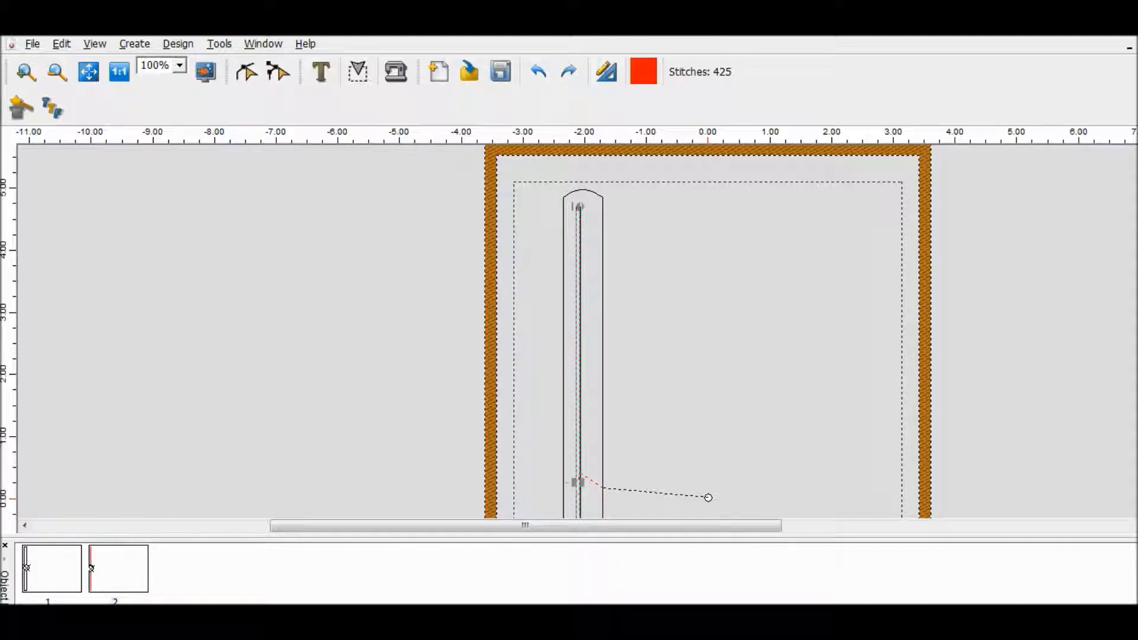
left_click_drag(578, 481, 667, 471)
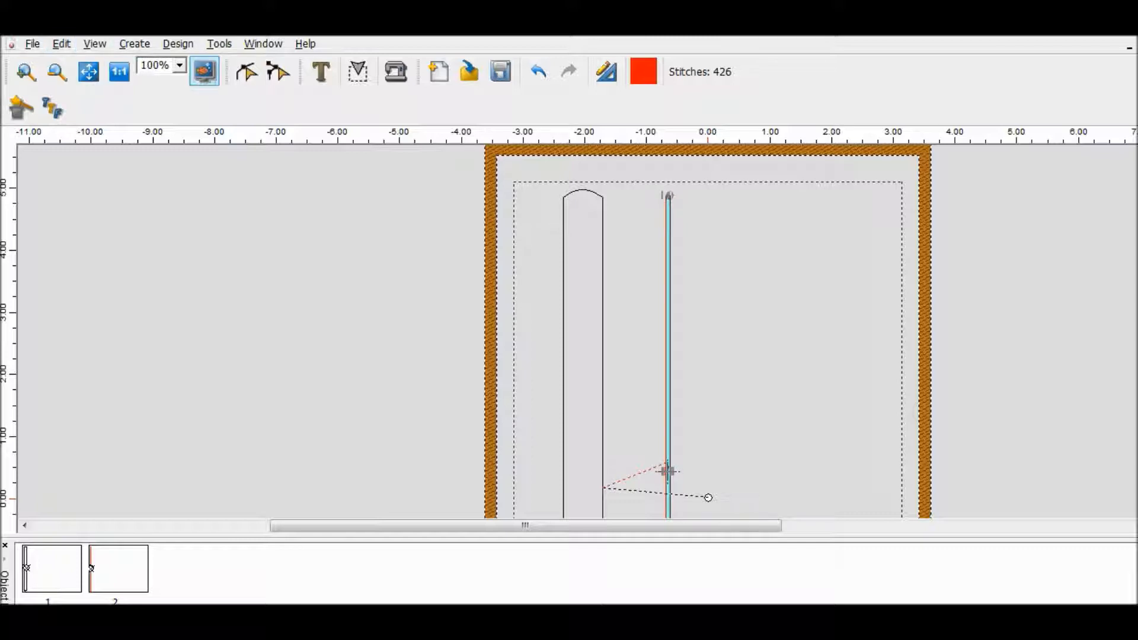
Delete the three stitch points that form the pointed upper tip of the narrow red outline.
left_click(179, 66)
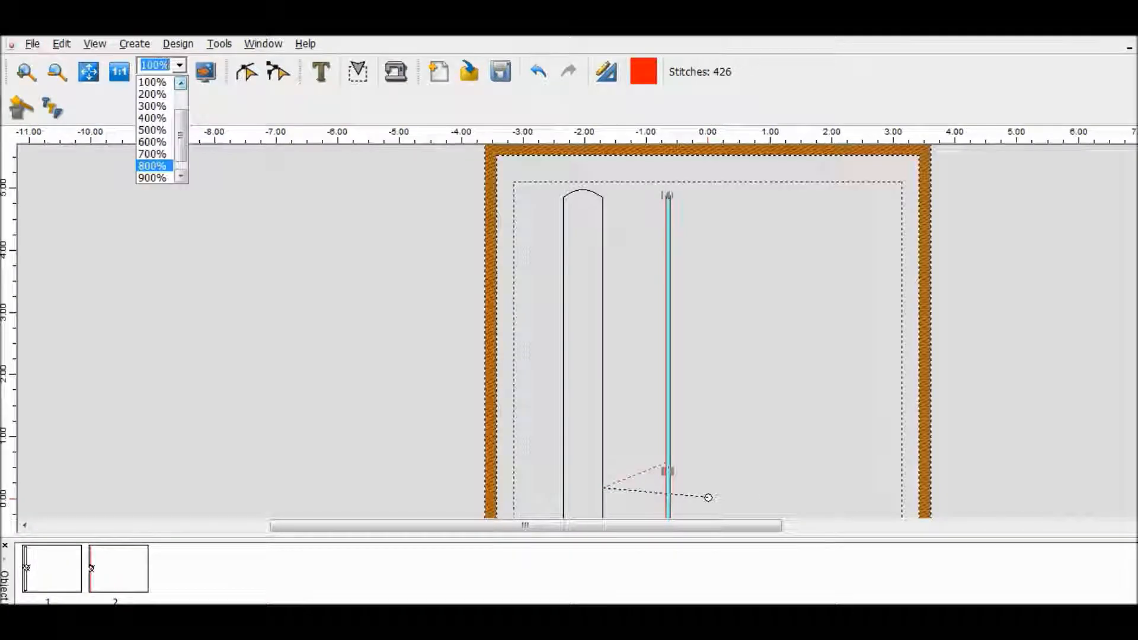
left_click(152, 163)
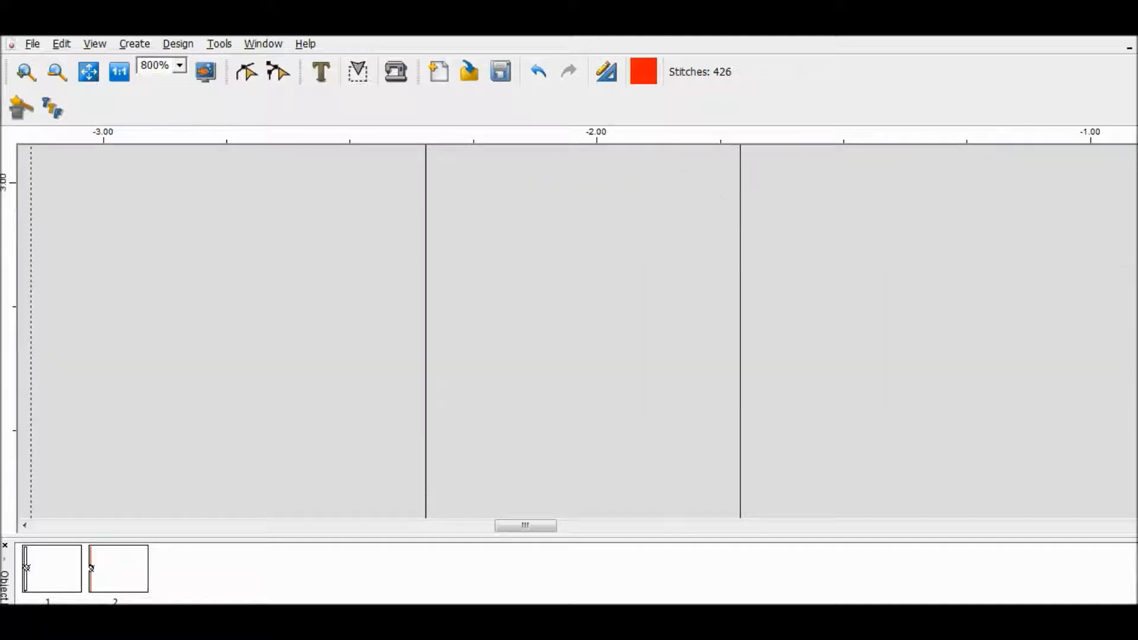
left_click_drag(526, 526, 568, 525)
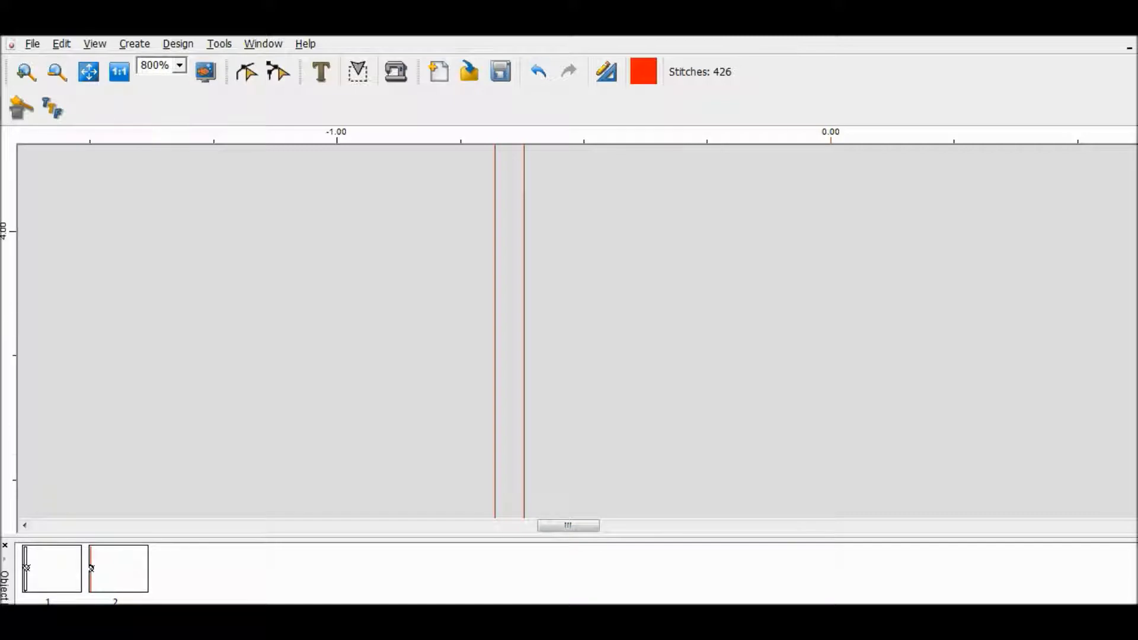
scroll(568, 332, "down", 2)
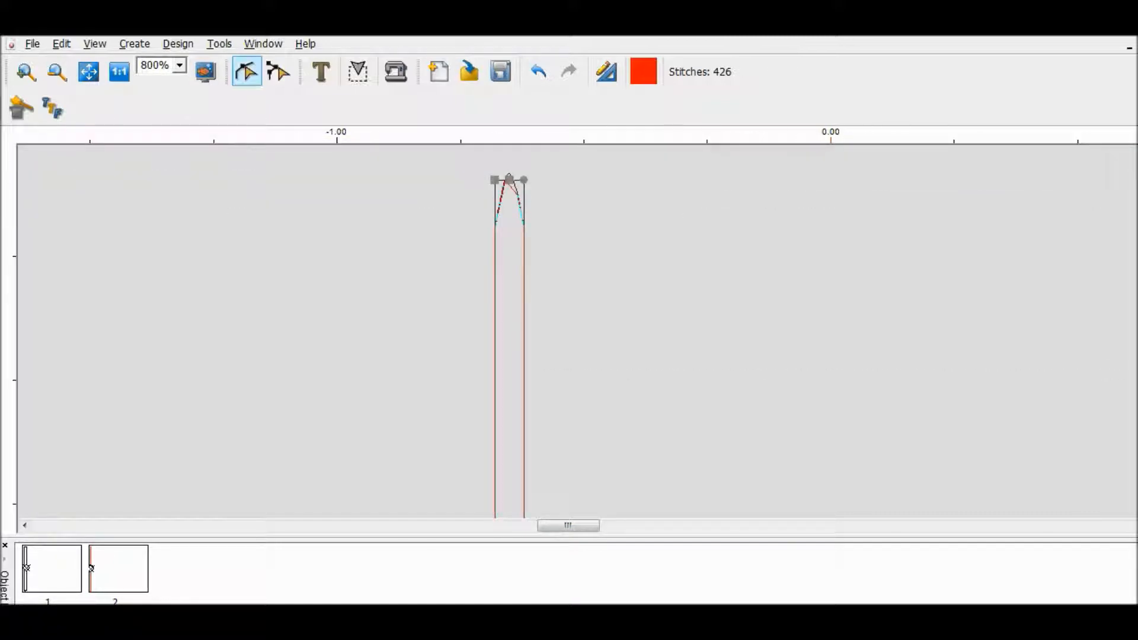
left_click(247, 71)
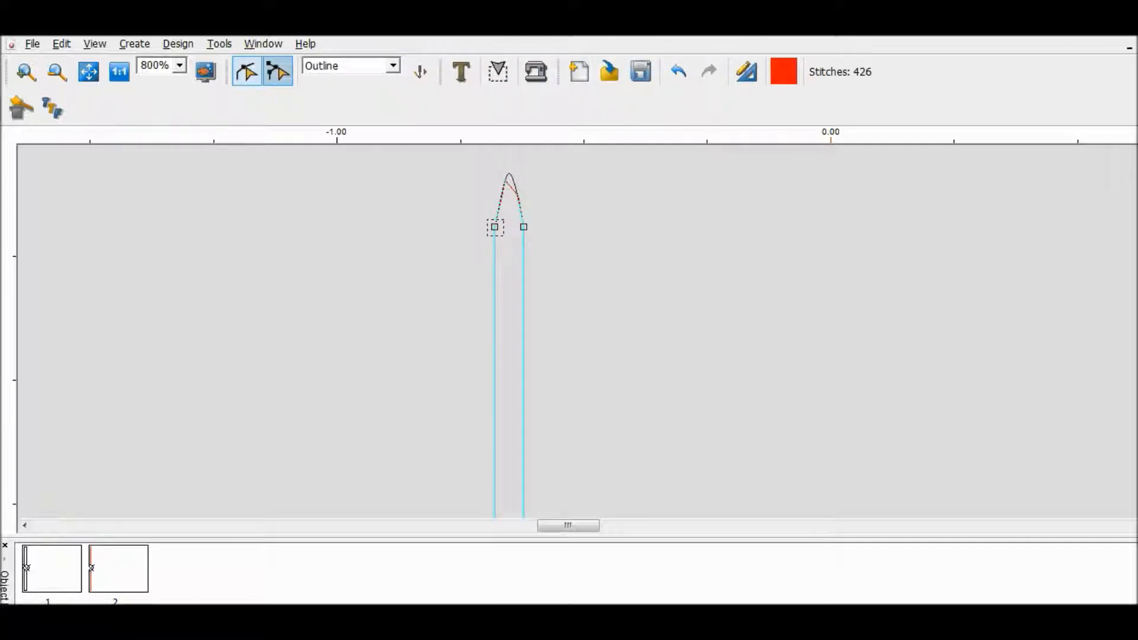
left_click(278, 71)
left_click(346, 71)
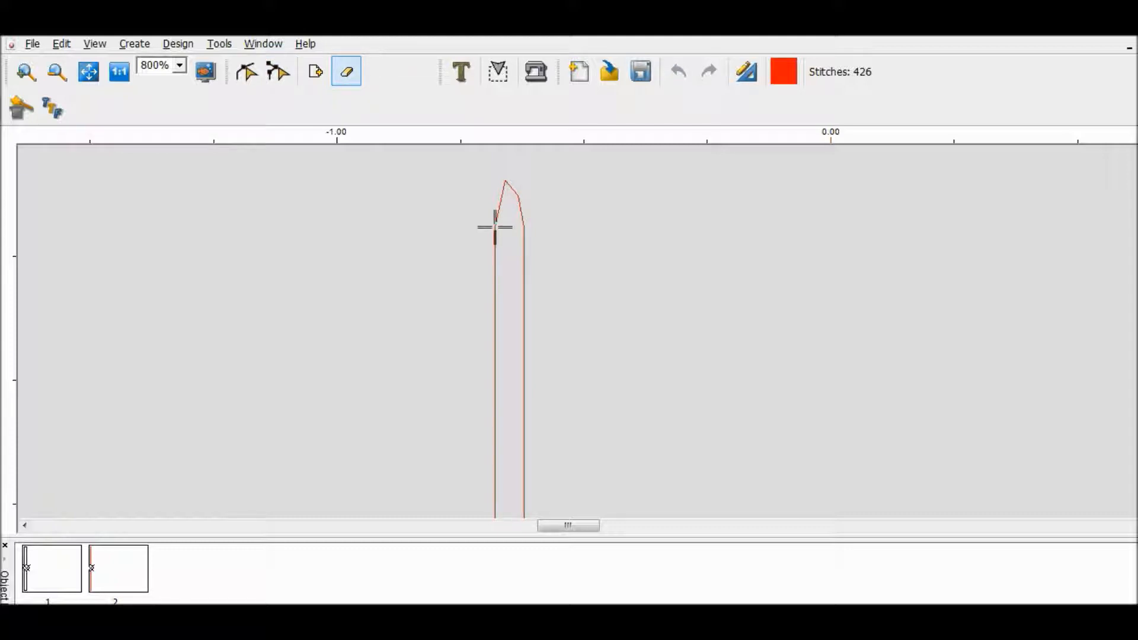
left_click(495, 227)
left_click(505, 179)
left_click(518, 195)
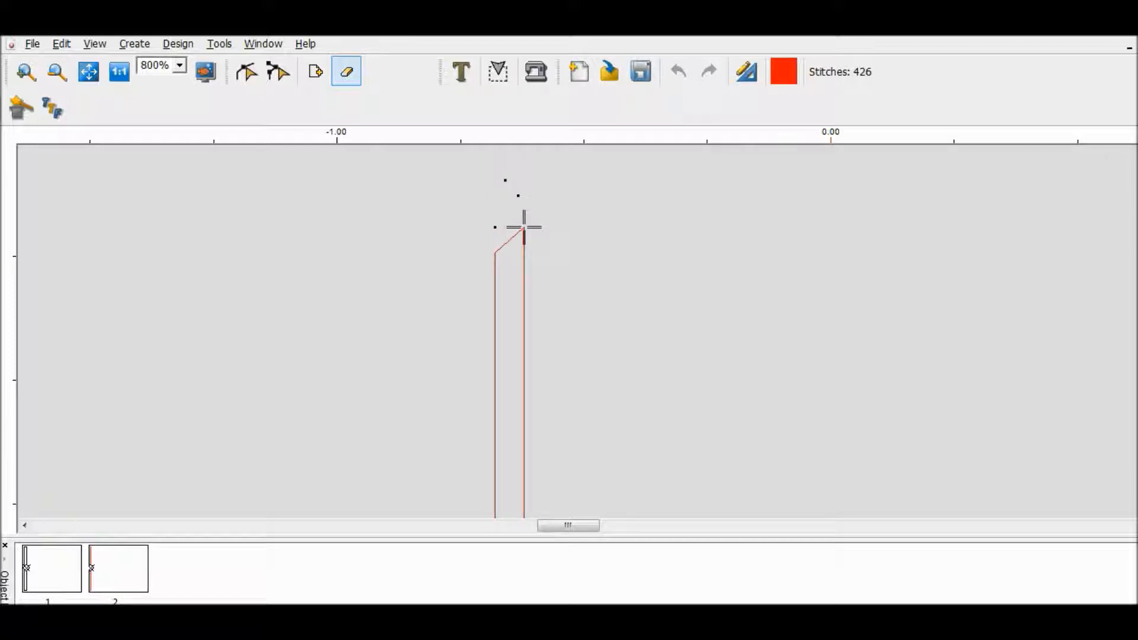
key("Return")
key("Escape")
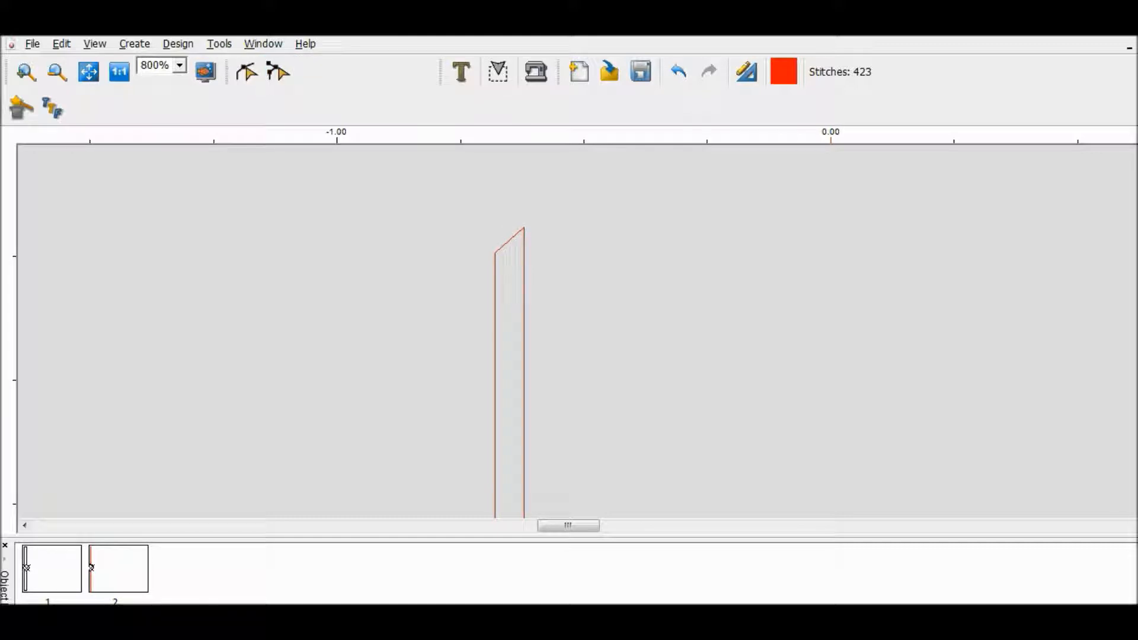
Delete the three stitch points that form the pointed lower tip of the narrow red outline.
scroll(575, 332, "down", 2)
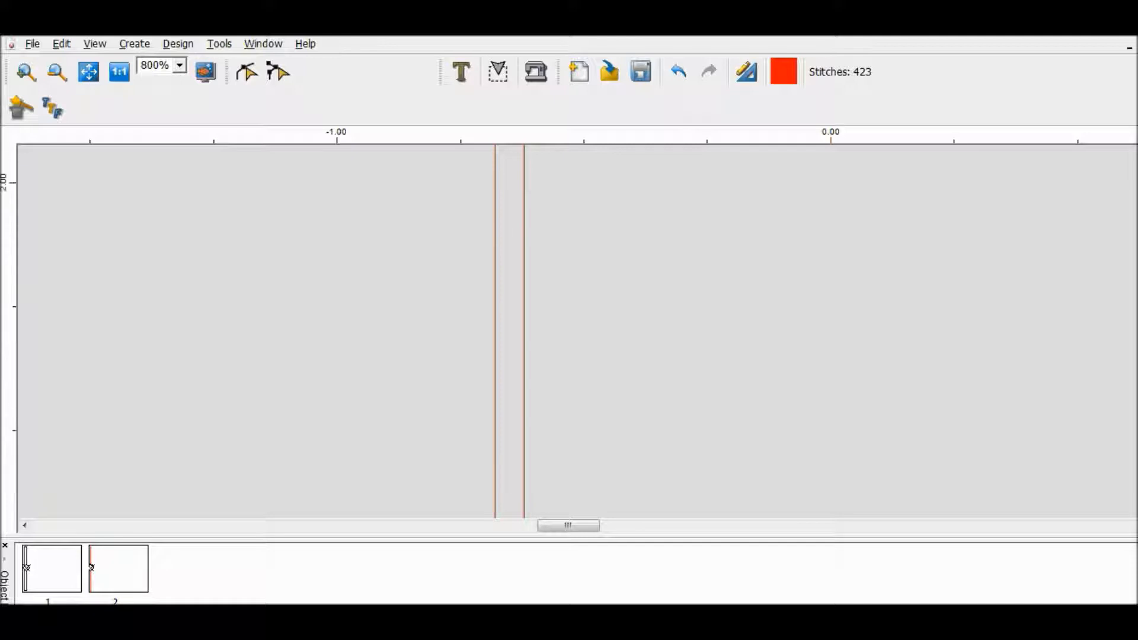
scroll(575, 332, "down", 6)
scroll(574, 332, "up", 5)
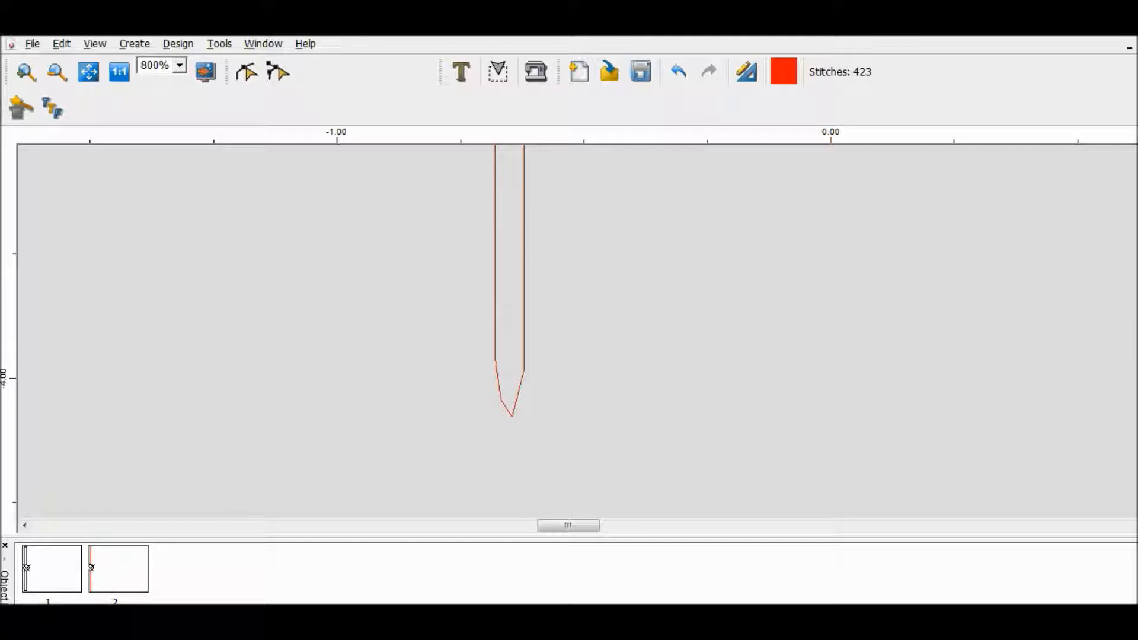
left_click(508, 417)
left_click(278, 72)
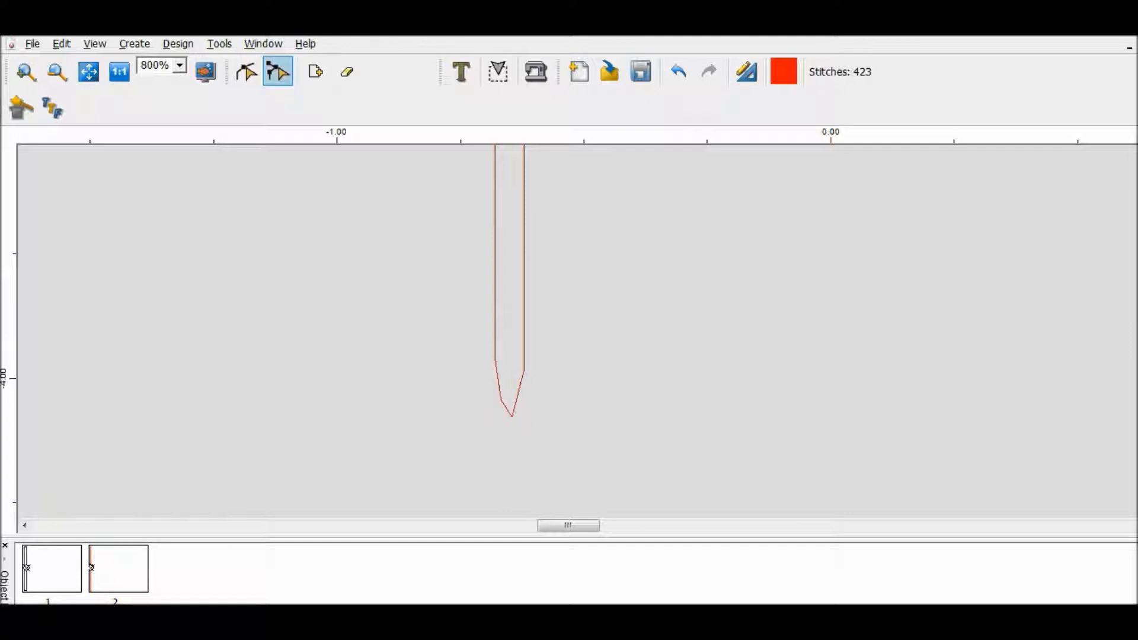
left_click(346, 71)
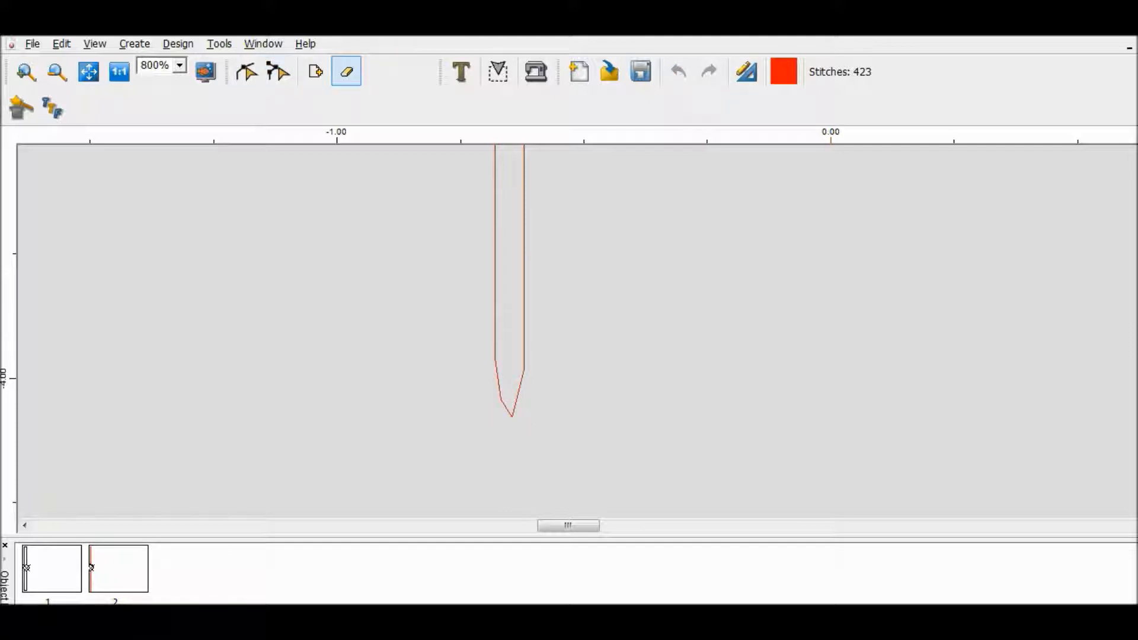
left_click(523, 370)
left_click(512, 416)
left_click(501, 400)
key("Escape")
left_click(278, 71)
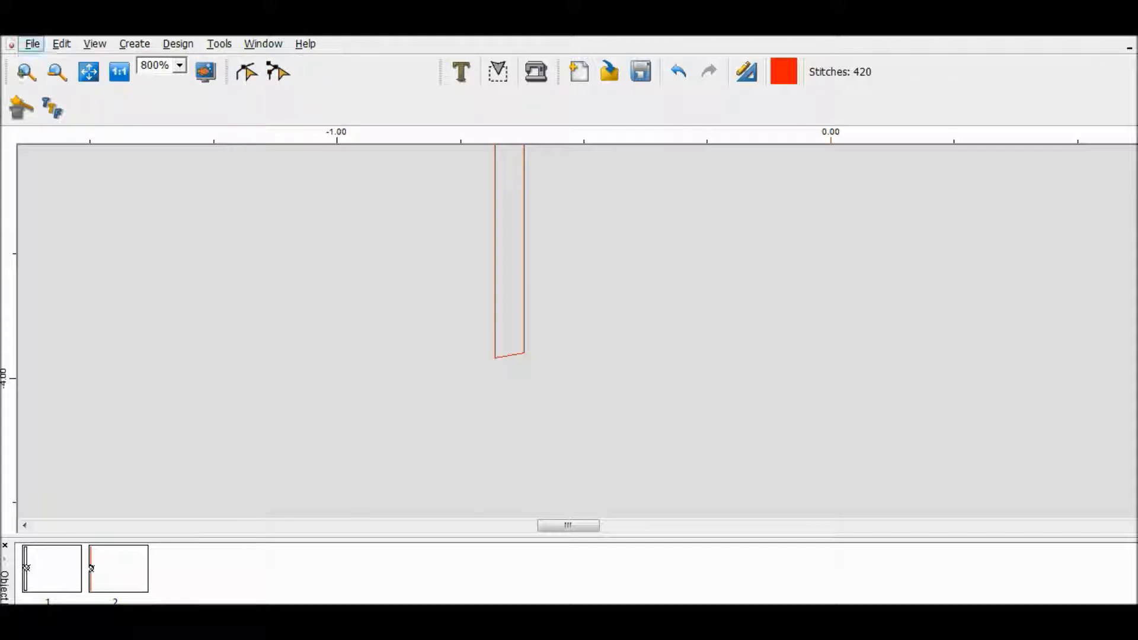
Save the design to the Desktop as "Rectangular zipper bag" in FHE format, replacing the existing file.
left_click(33, 43)
left_click(77, 144)
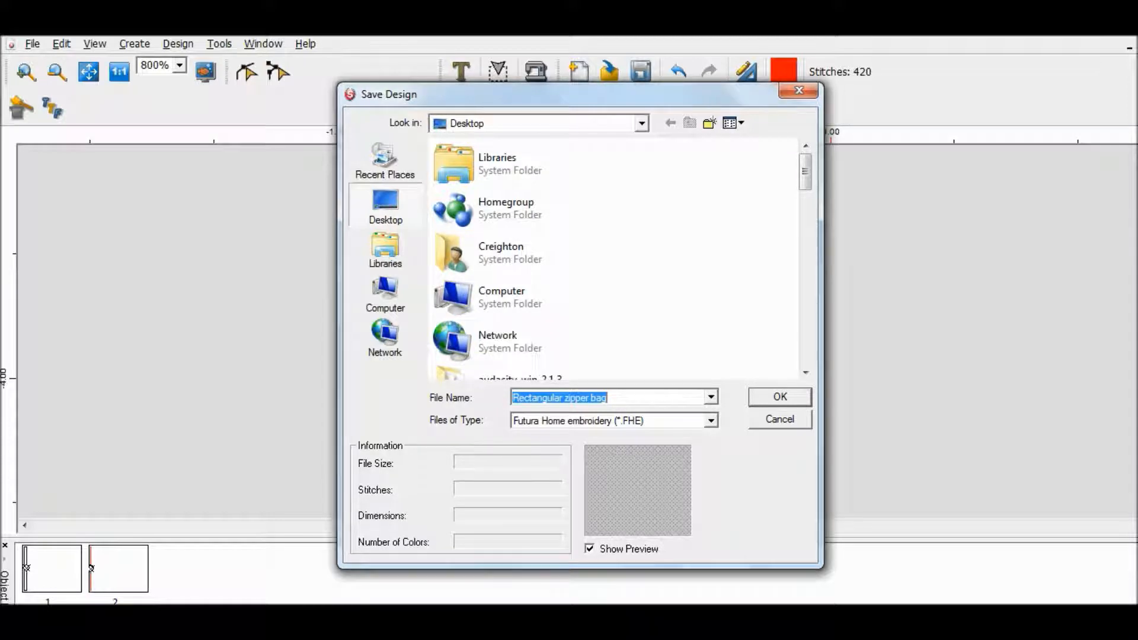
key("Return")
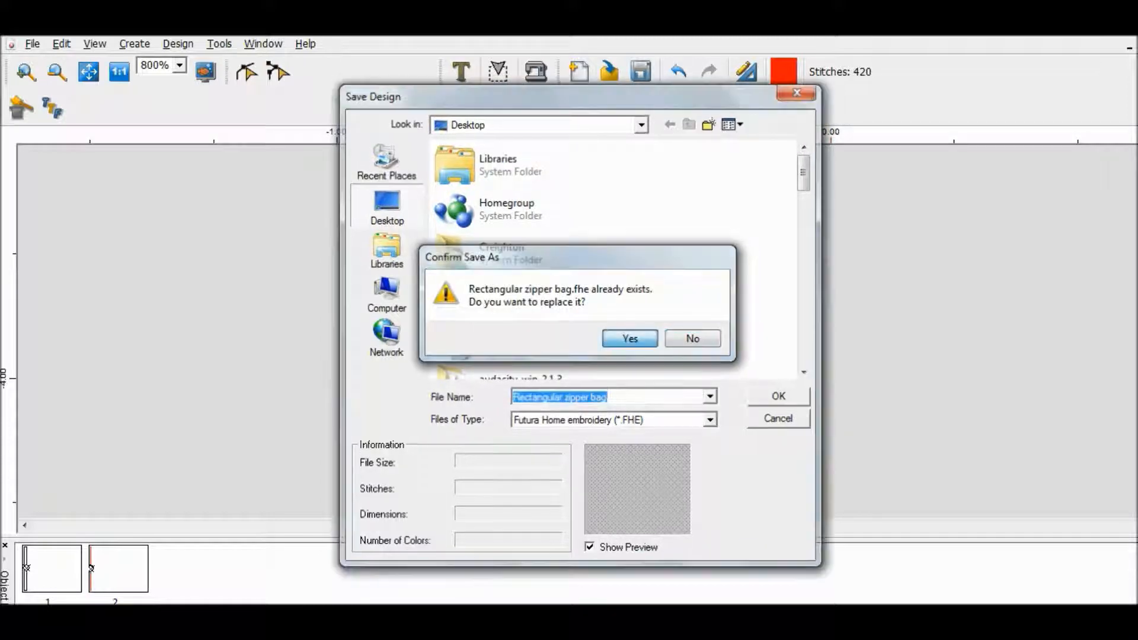
key("Return")
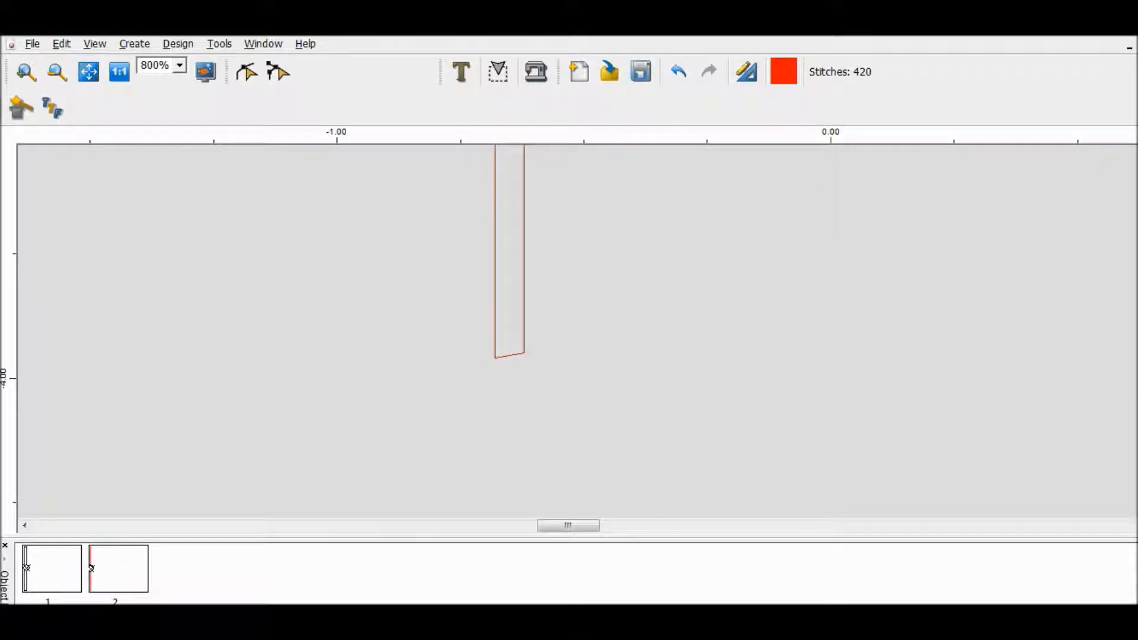
Move the narrow red outline back inside the long rounded black shape, centred at about -2.05 on the horizontal ruler.
left_click(179, 66)
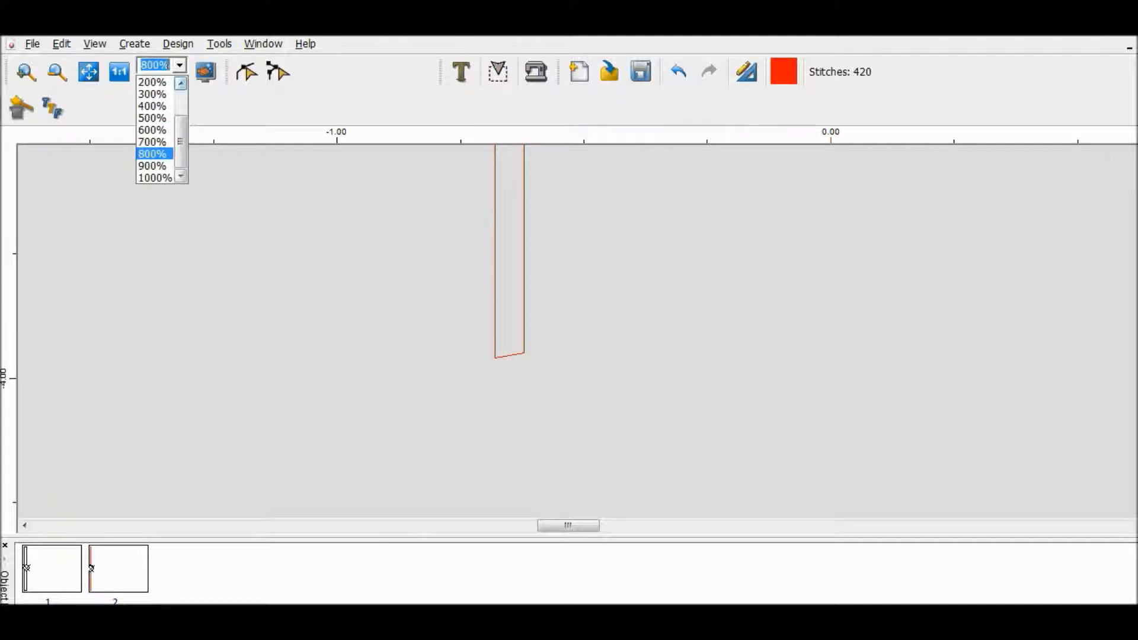
key("Up")
key("Up")
key("Return")
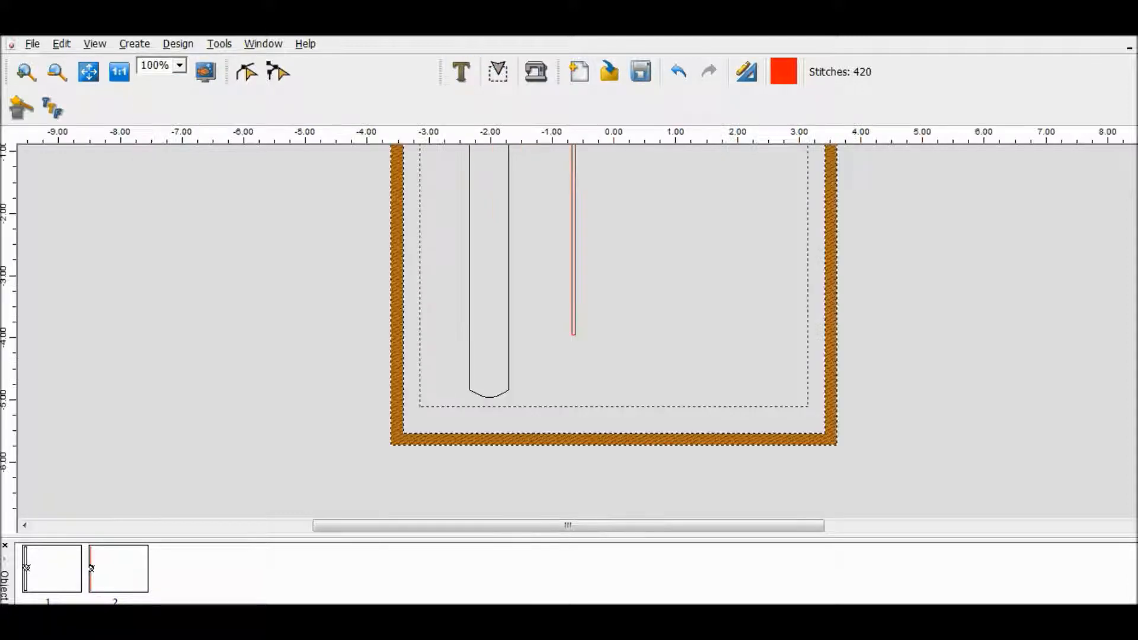
scroll(610, 237, "up", 5)
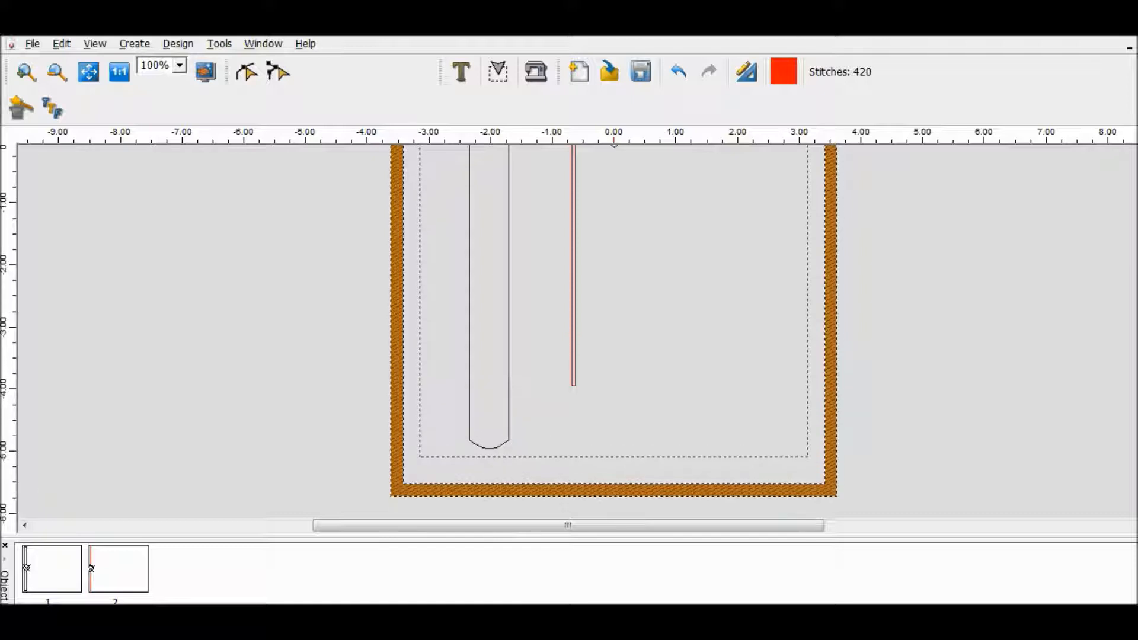
scroll(572, 356, "up", 6)
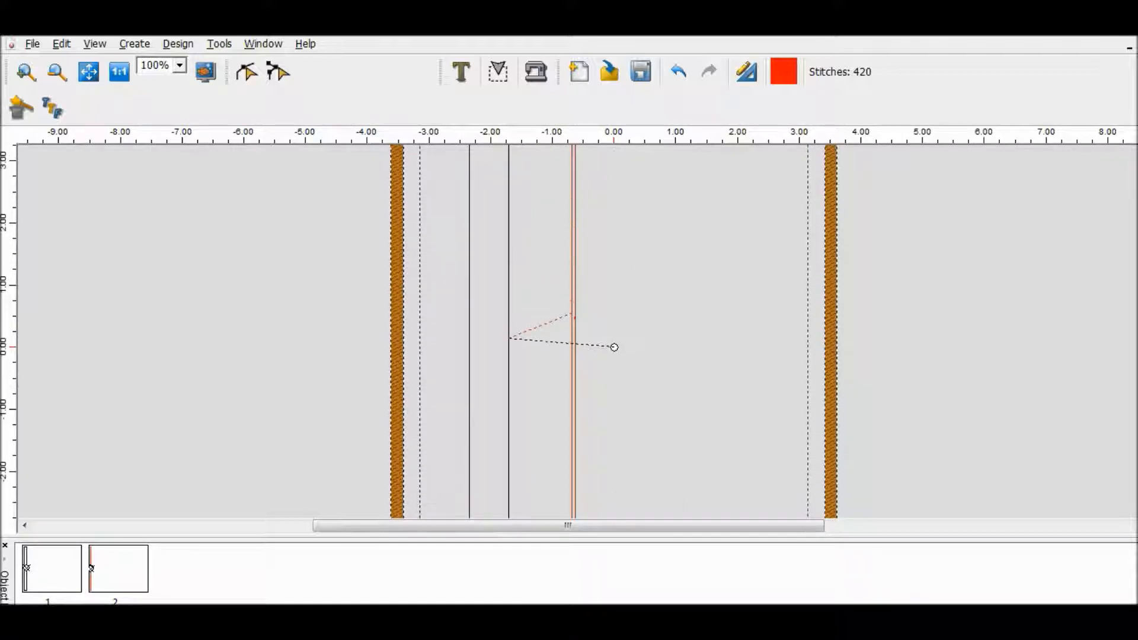
left_click(573, 471)
left_click_drag(573, 471, 487, 468)
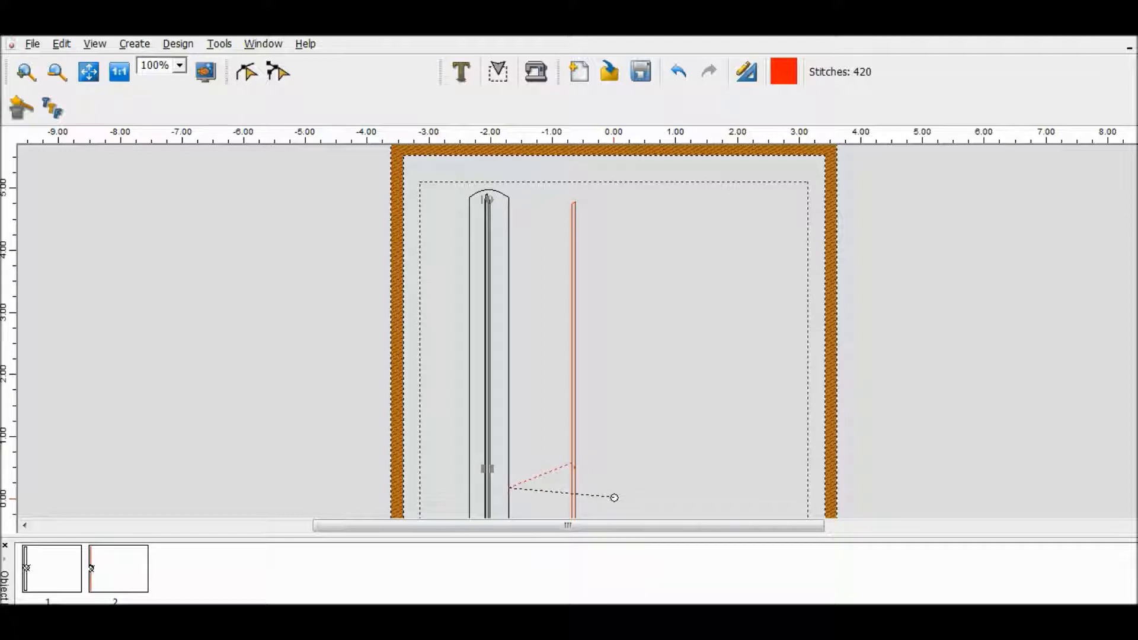
scroll(569, 331, "down", 3)
scroll(569, 332, "down", 10)
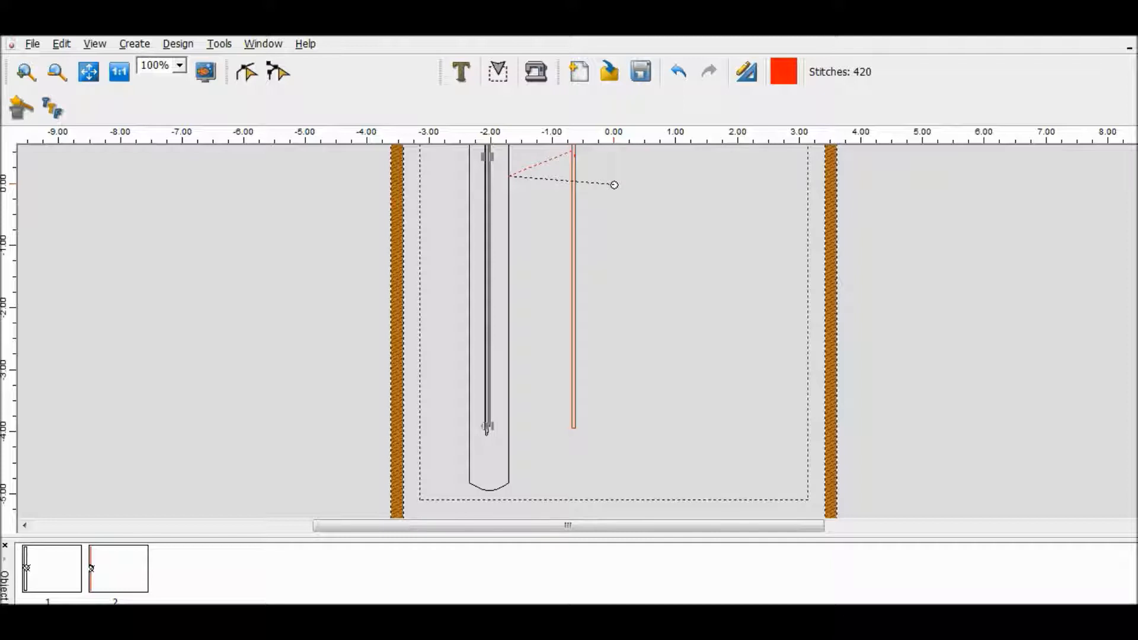
key("Return")
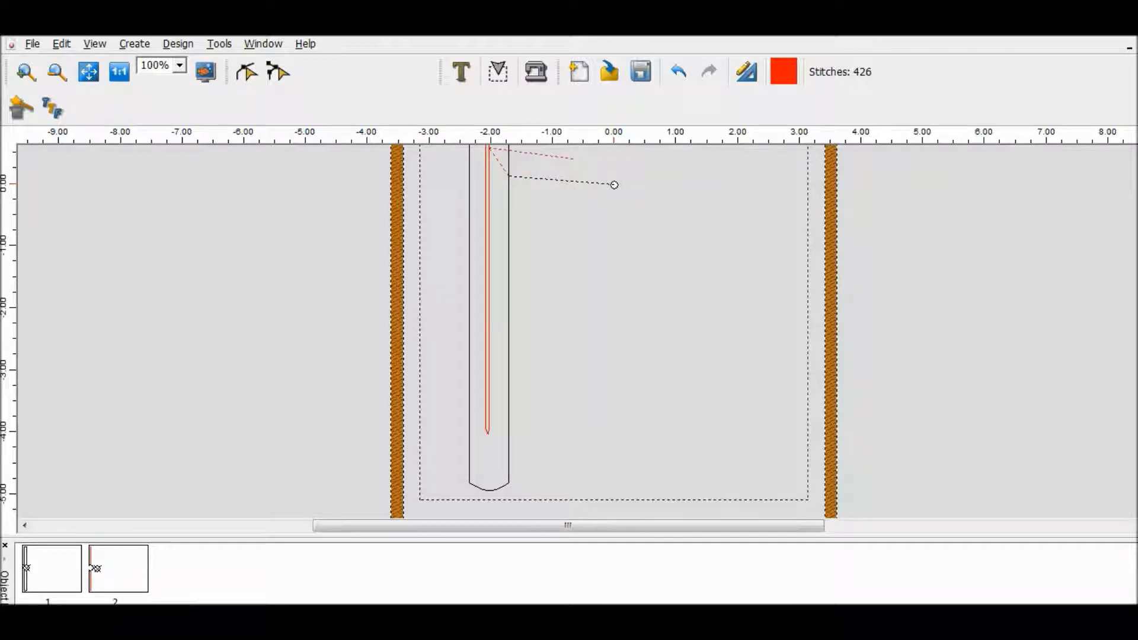
Stretch the narrow red outline downward to about -4.8 on the vertical ruler, near the lower end of the black shape.
key("Tab")
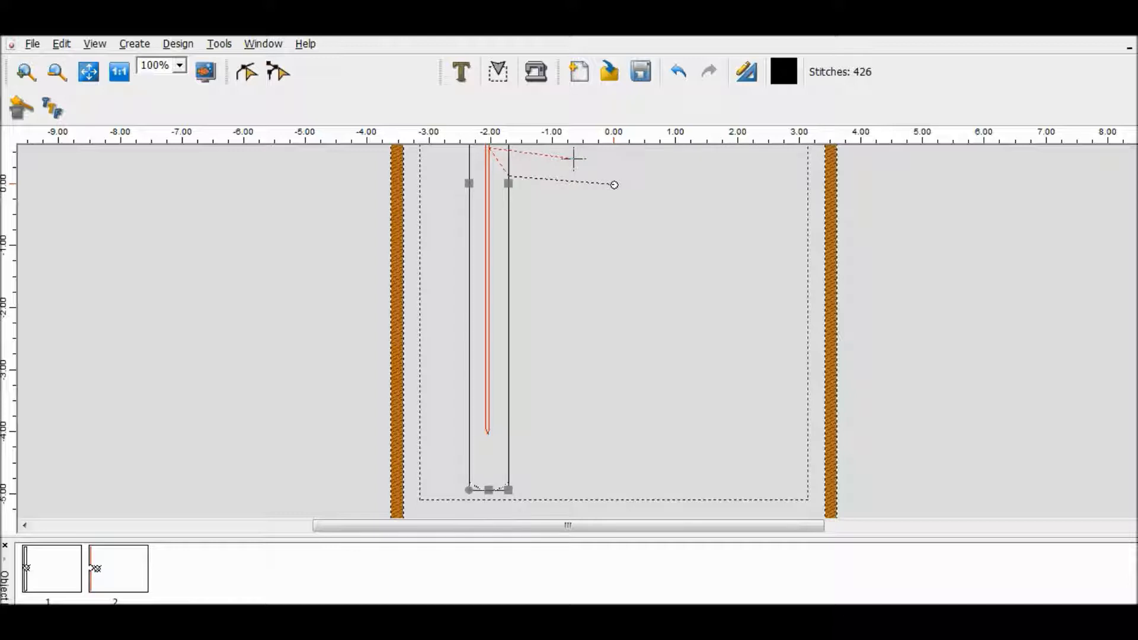
key("Tab")
left_click_drag(529, 434, 529, 480)
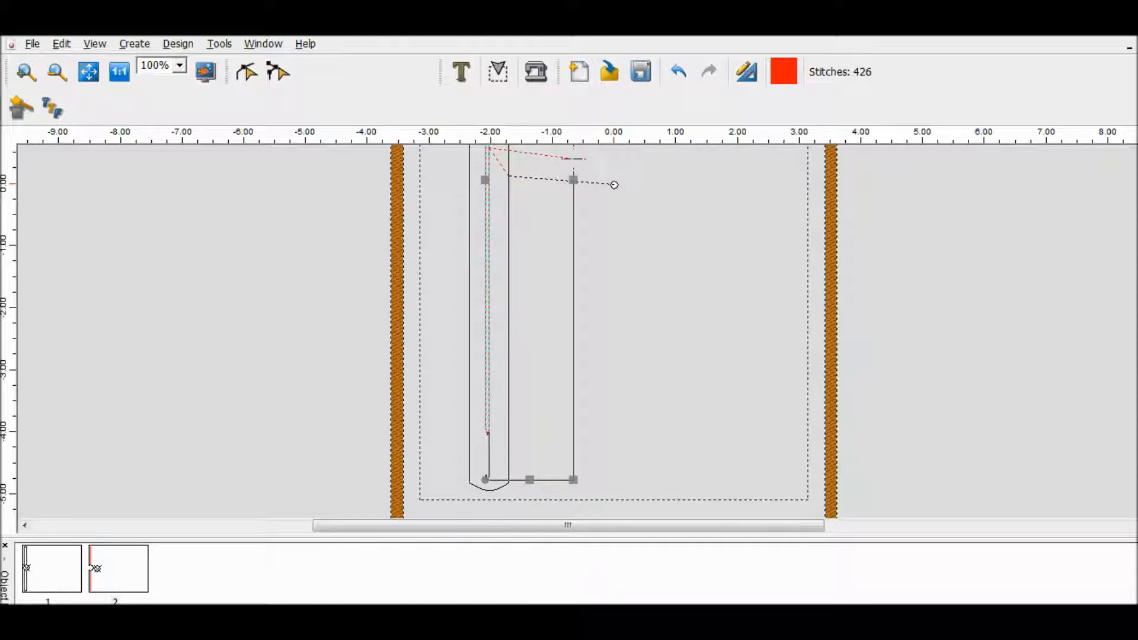
scroll(569, 332, "up", 5)
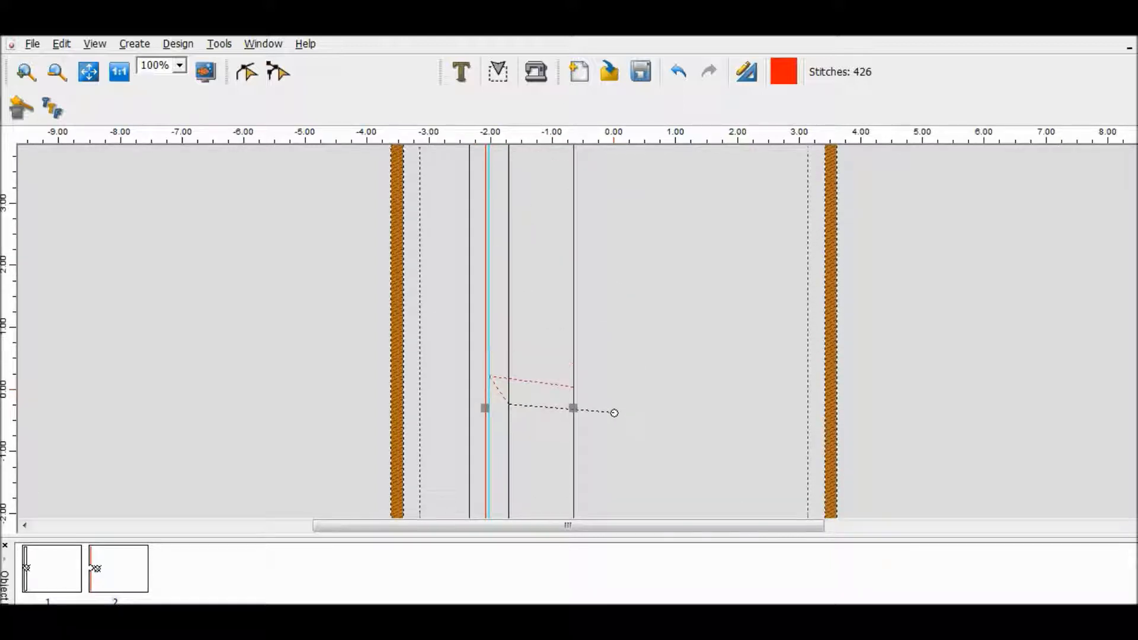
scroll(568, 332, "up", 2)
key("Escape")
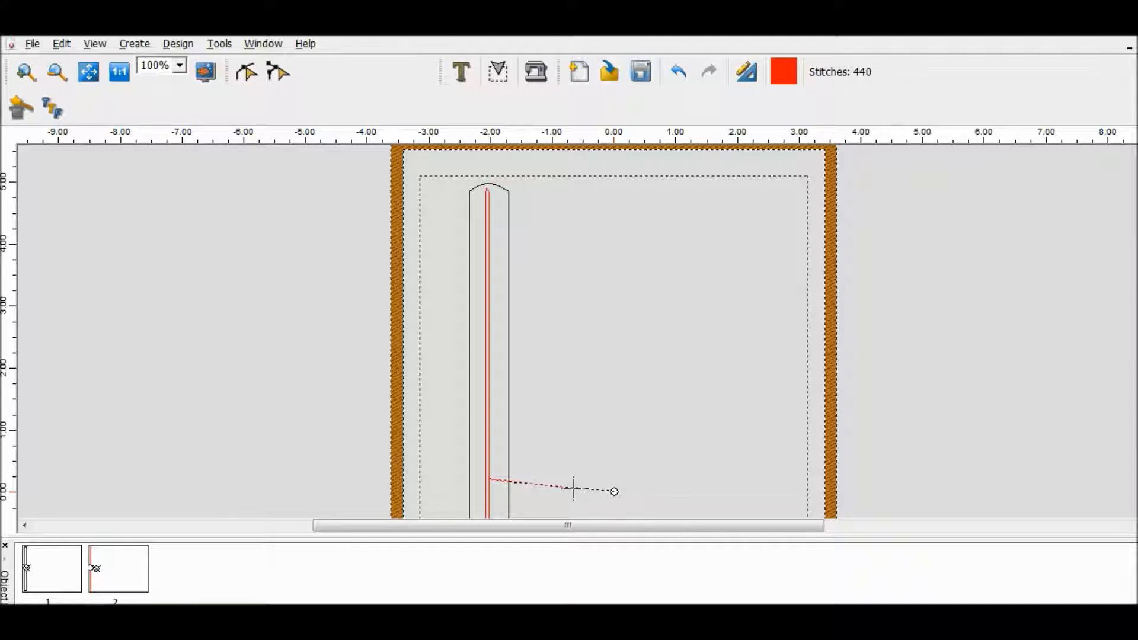
Save the resized design over the existing "Rectangular zipper bag" FHE file on the Desktop.
key("alt+f")
key("Down")
key("Down")
key("Down")
key("Down")
key("Return")
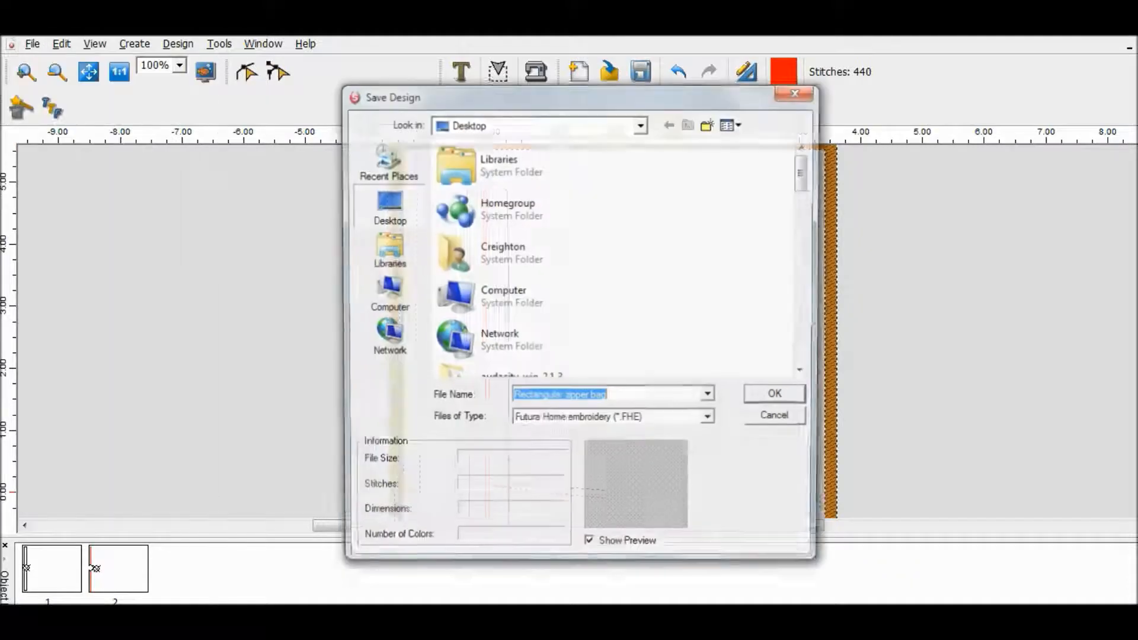
key("Return")
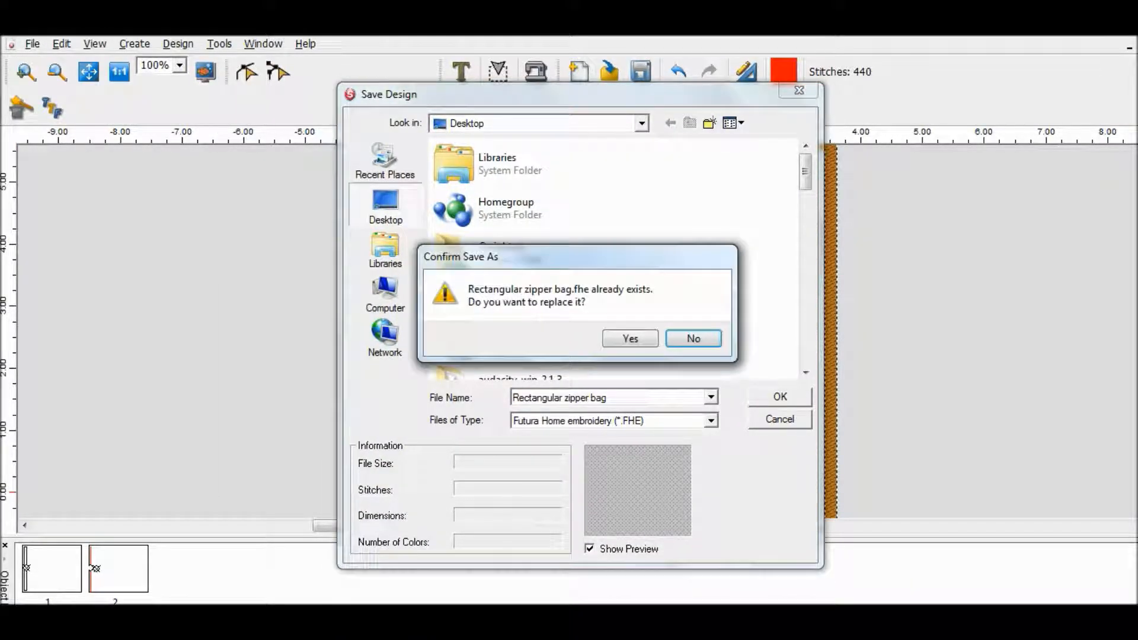
key("Left")
key("Return")
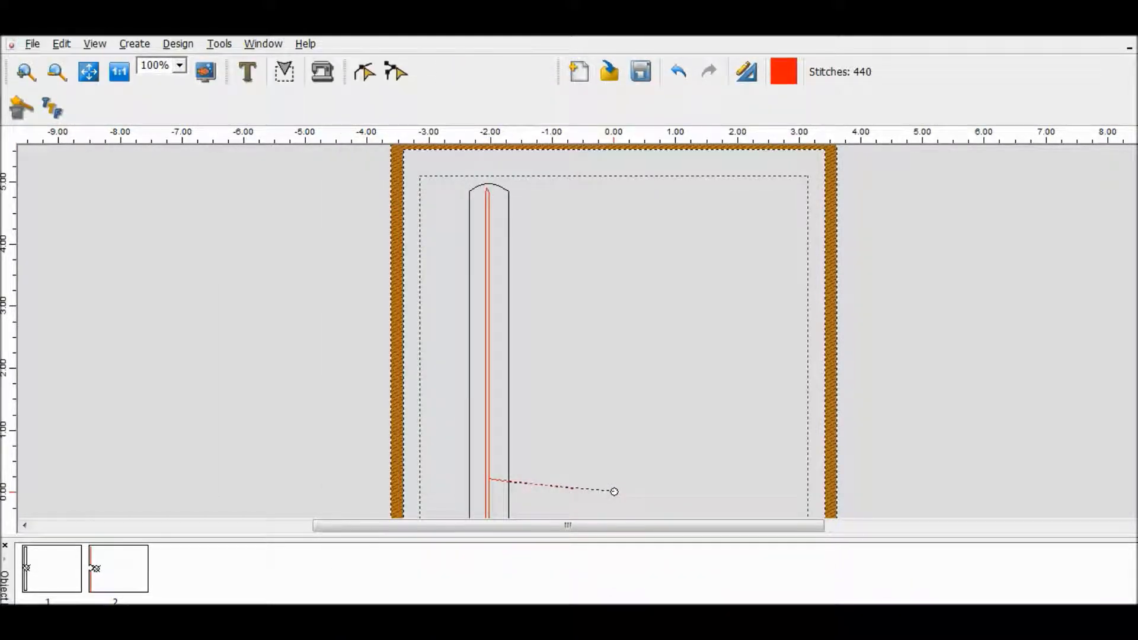
Start a new, empty embroidery design.
key("alt+f")
key("Down")
key("Return")
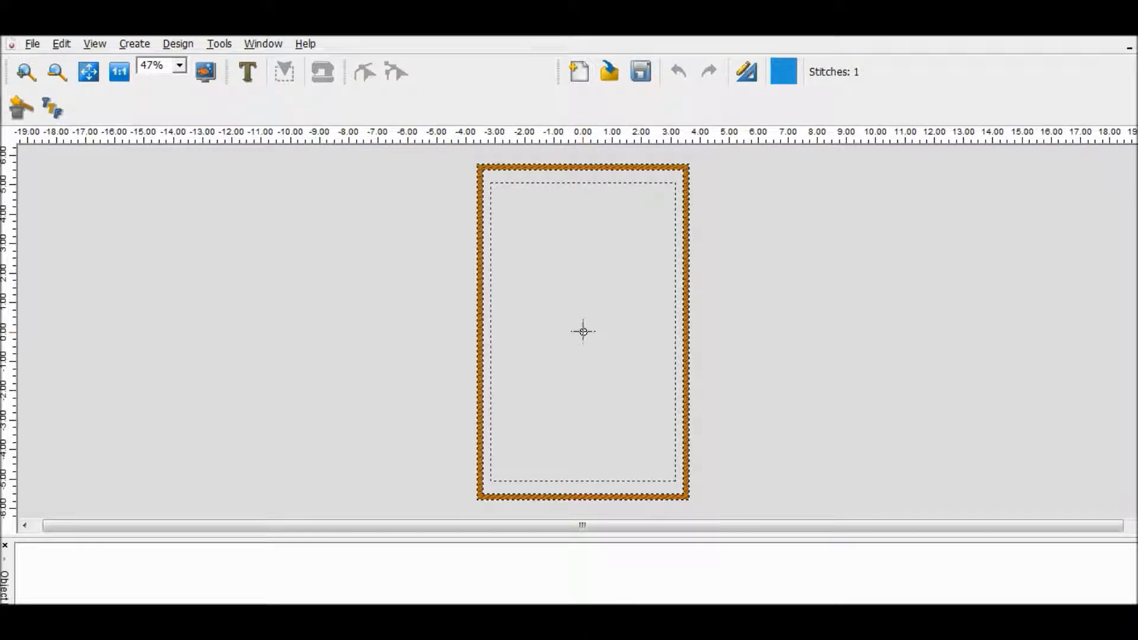
key("alt+c")
key("Down")
key("Down")
key("Down")
key("Down")
key("Down")
key("Return")
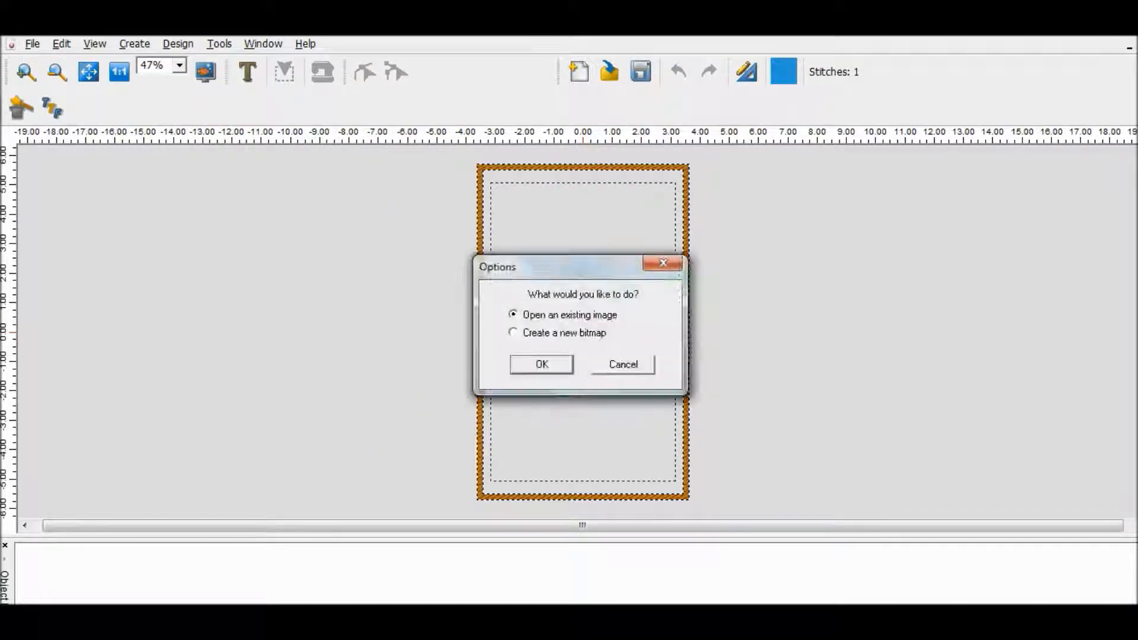
key("Down")
key("Return")
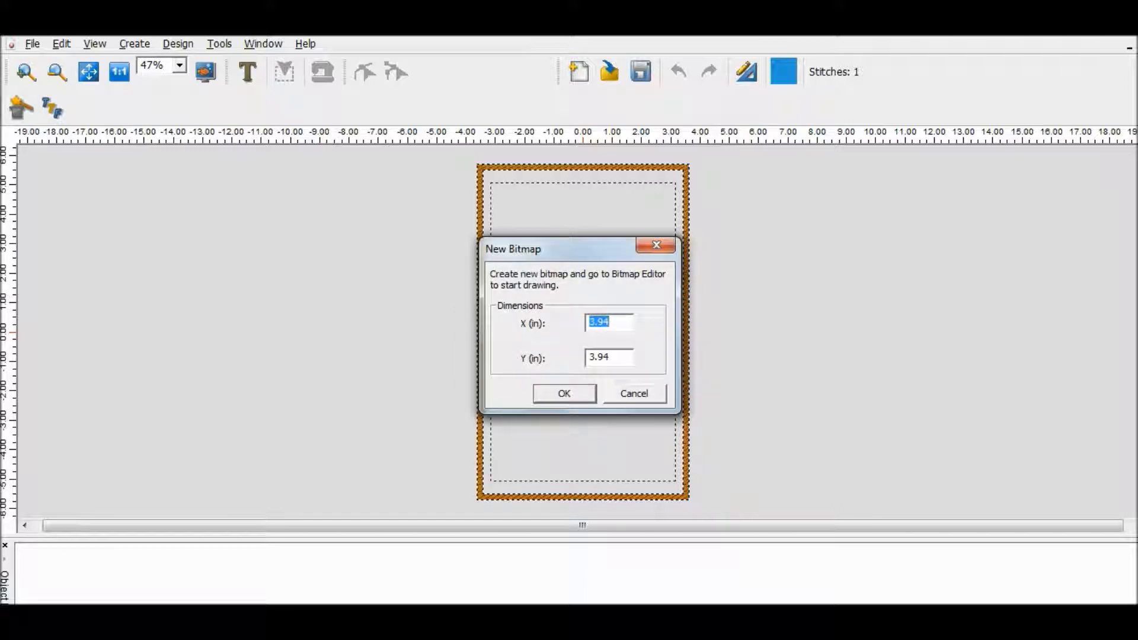
key("Return")
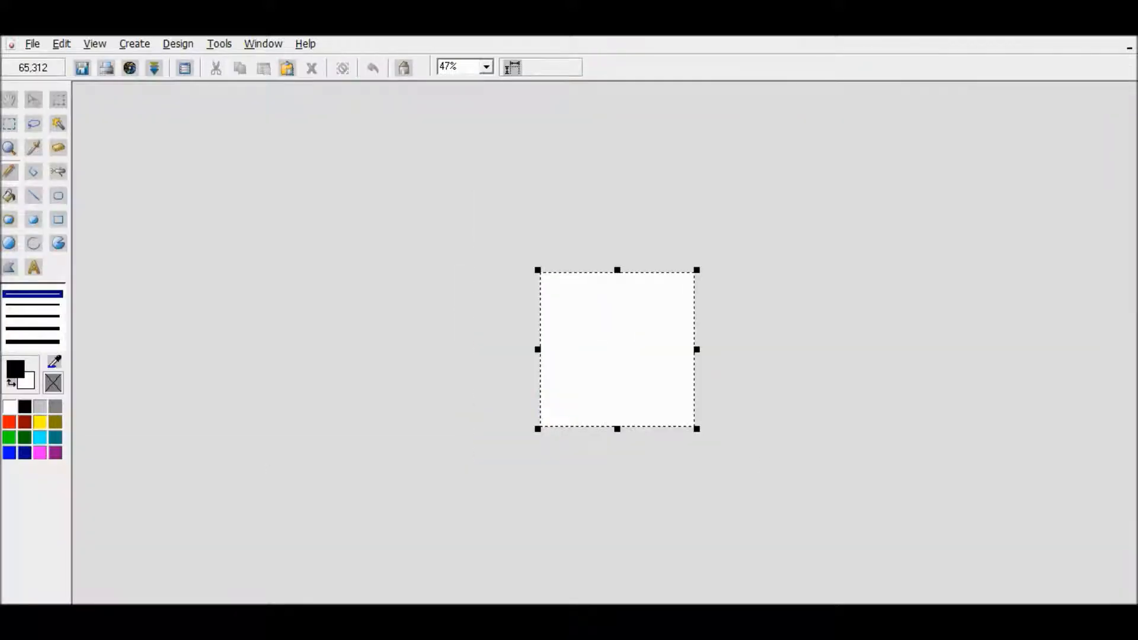
left_click(33, 316)
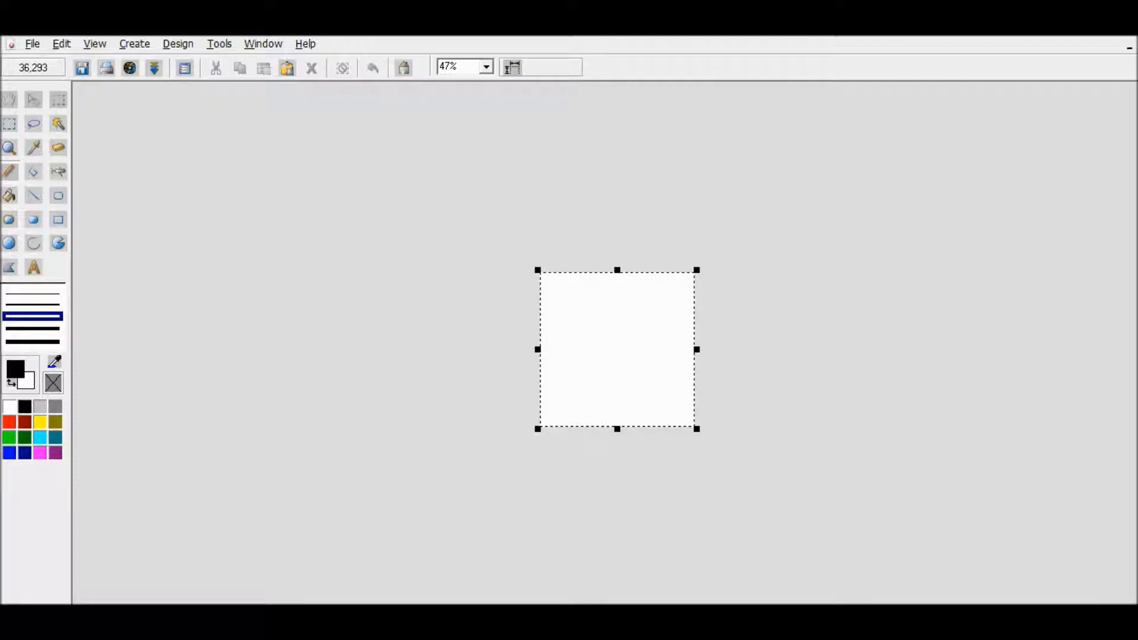
left_click(9, 452)
left_click_drag(547, 278, 564, 400)
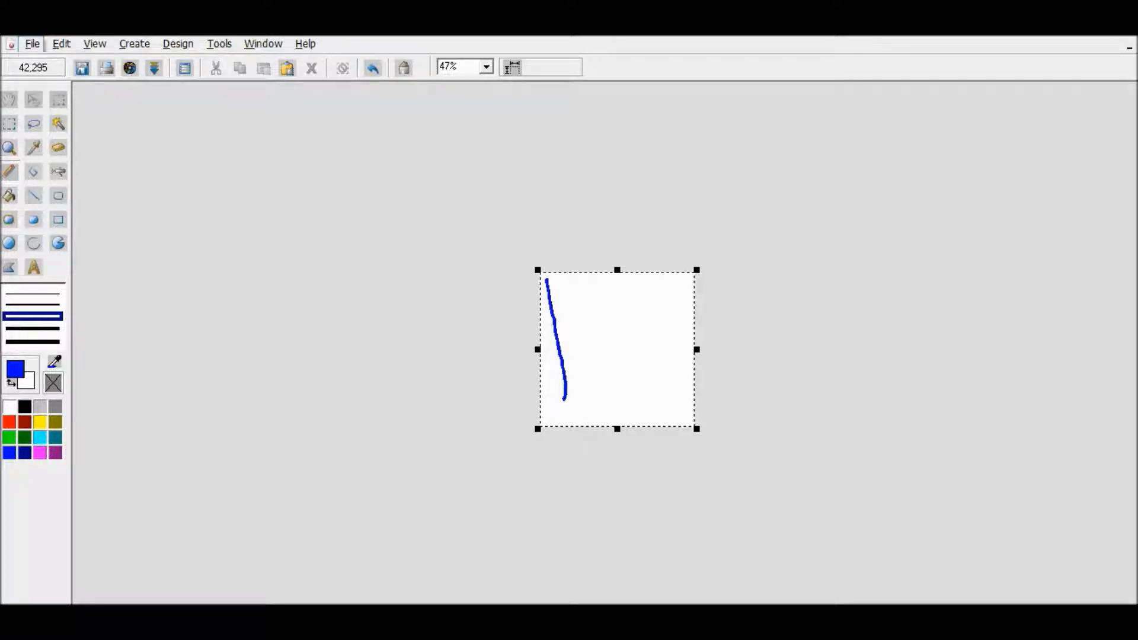
left_click(32, 43)
left_click(75, 102)
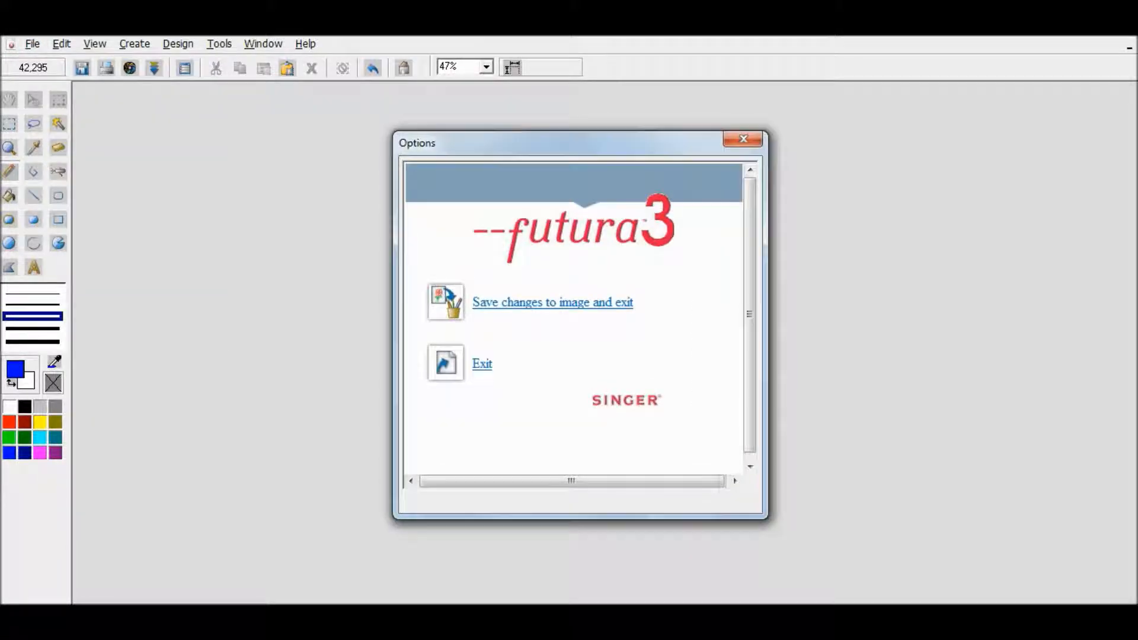
left_click(554, 302)
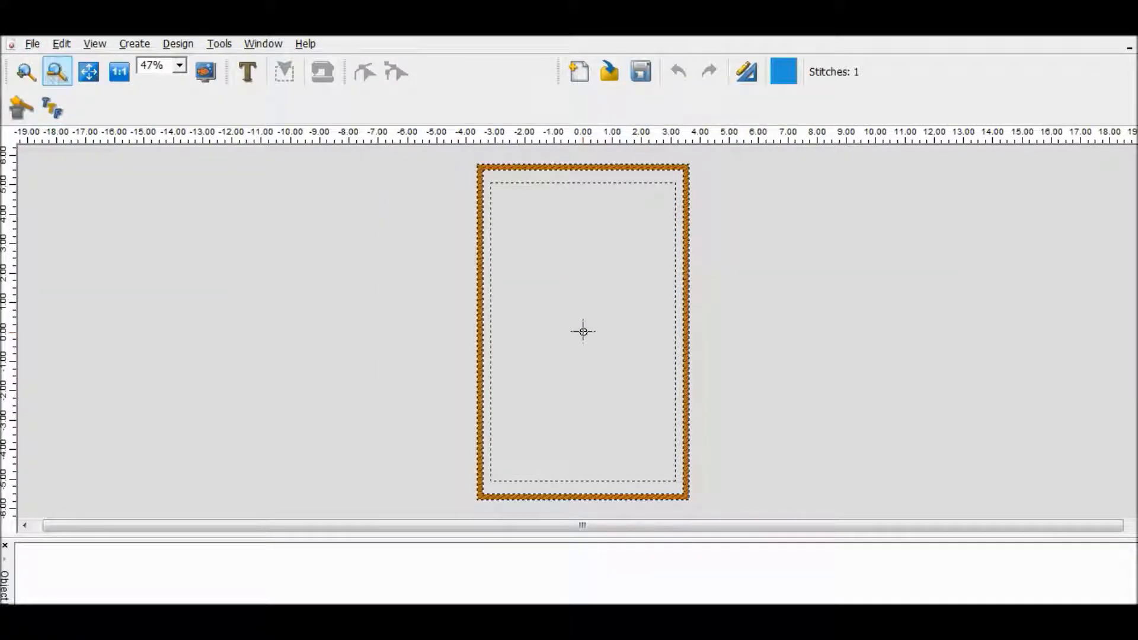
Create a new blank square bitmap and open it in the bitmap editor for drawing.
left_click(134, 44)
key("Up")
key("Return")
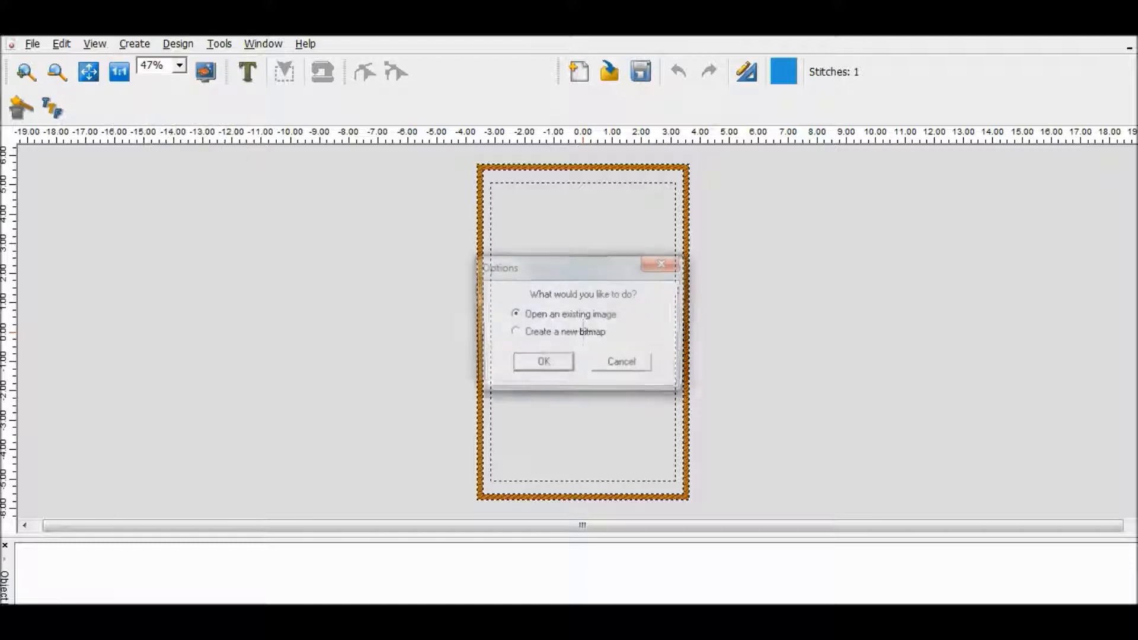
key("Return")
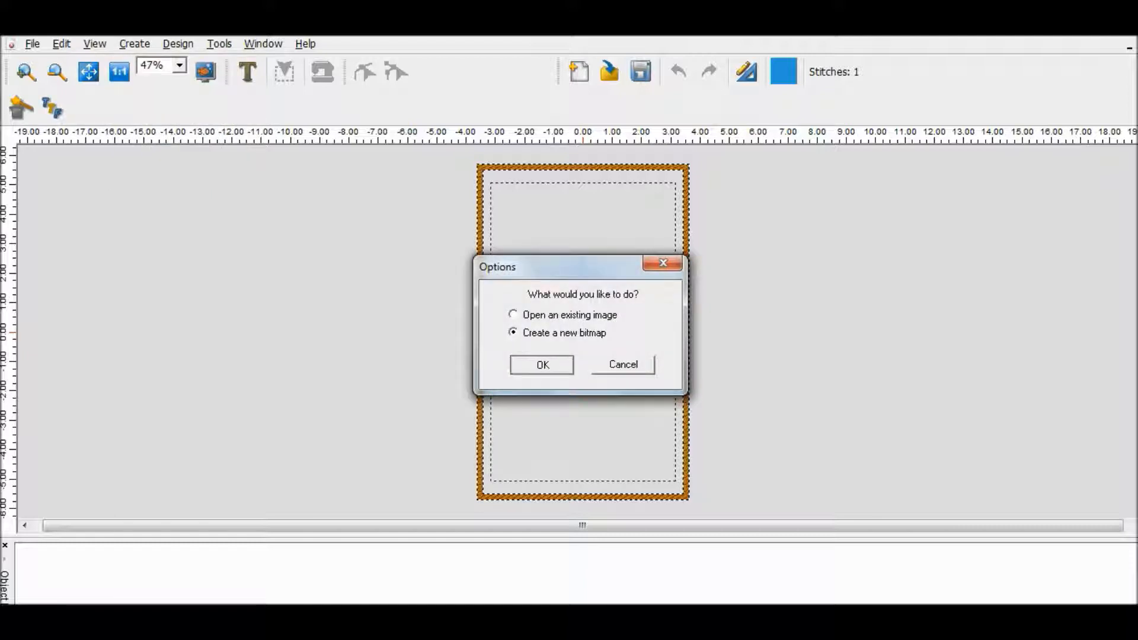
key("Return")
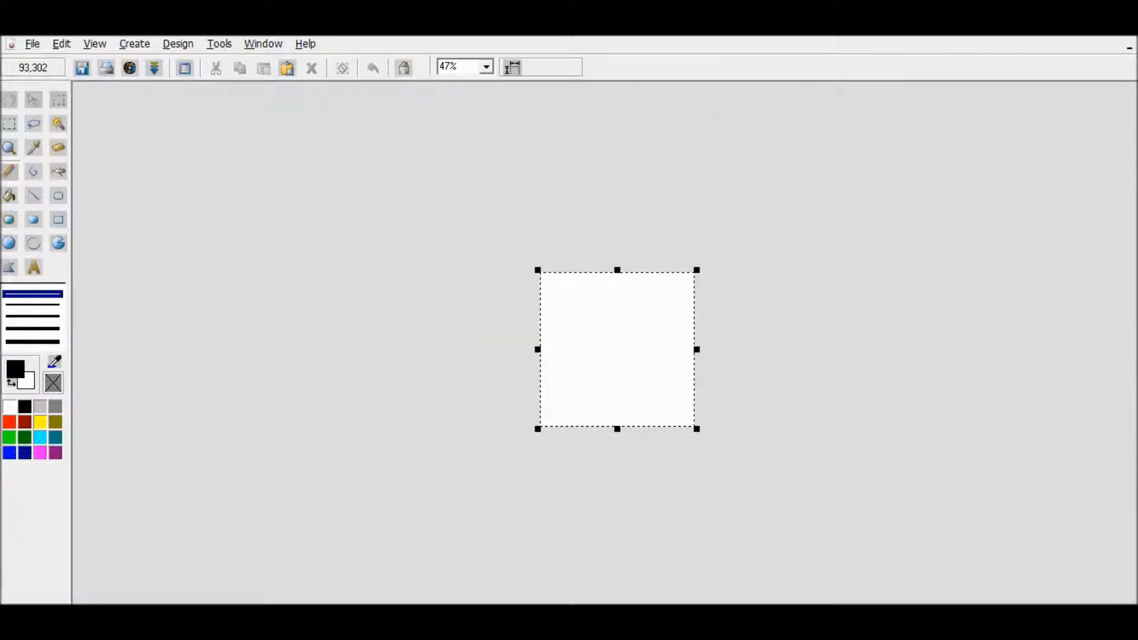
Draw a filled blue rectangle about 2.1 in wide and 3 in tall on the bitmap, using the middle line thickness.
left_click(32, 316)
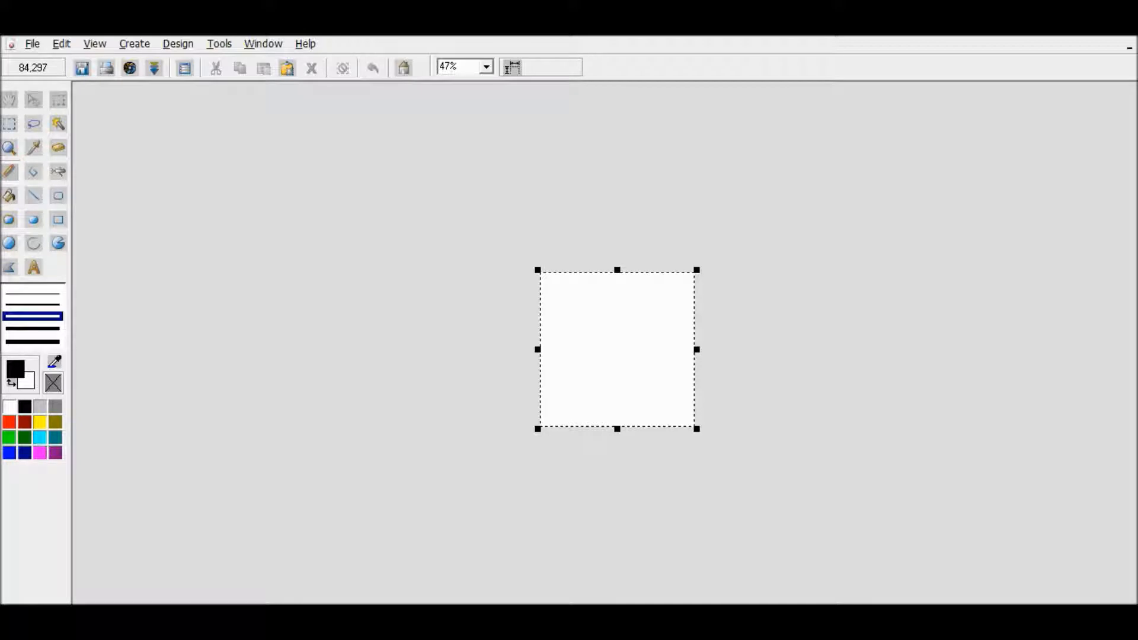
left_click(9, 453)
left_click(58, 219)
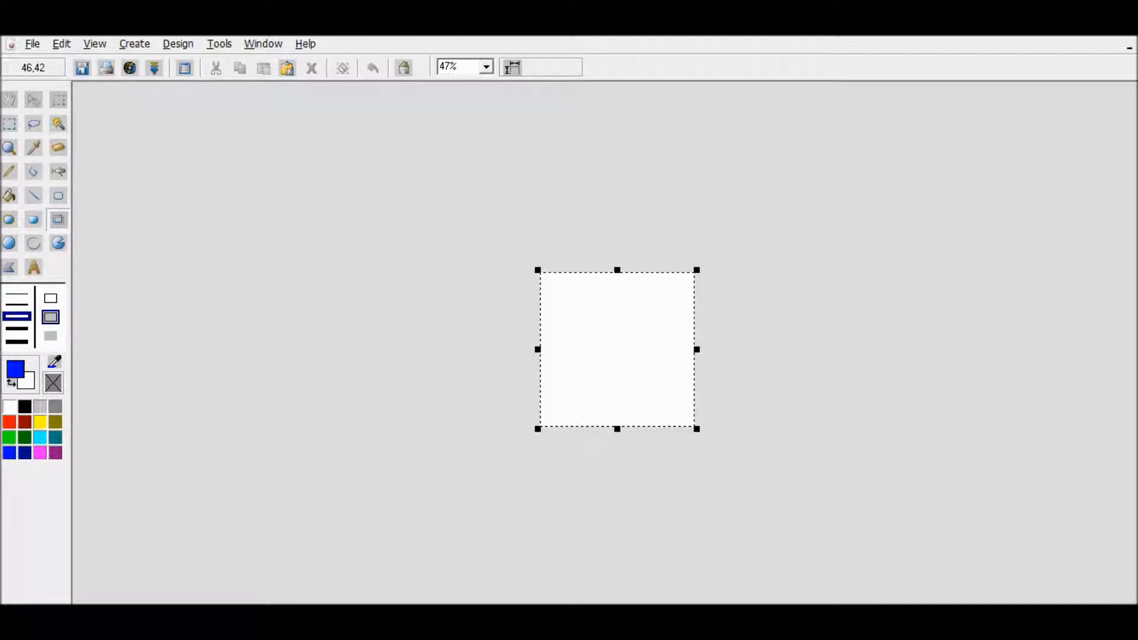
left_click_drag(567, 405, 646, 415)
Close the bitmap, saving its changes as the Windows Bitmap "zipper bag outline" in the Images folder.
left_click(32, 43)
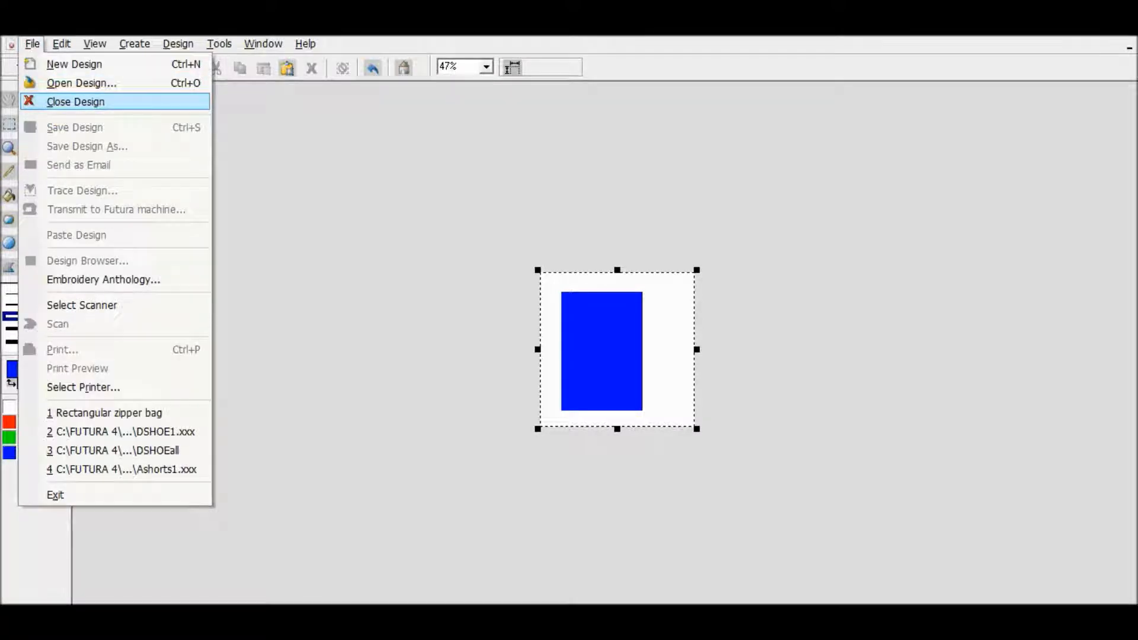
left_click(76, 101)
left_click(549, 300)
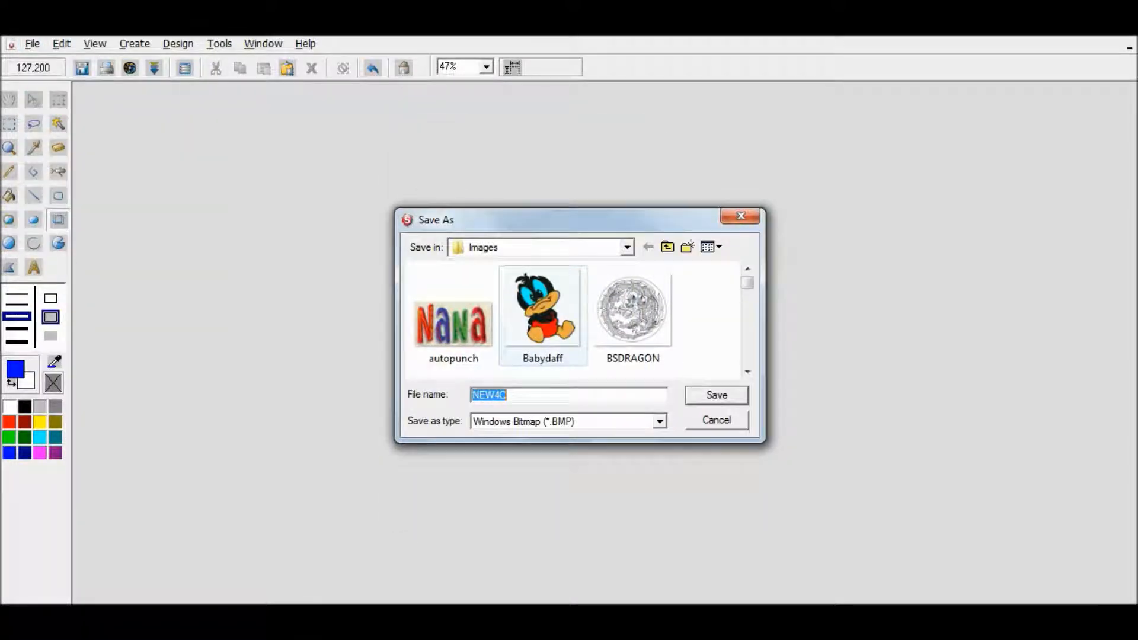
type("zippe")
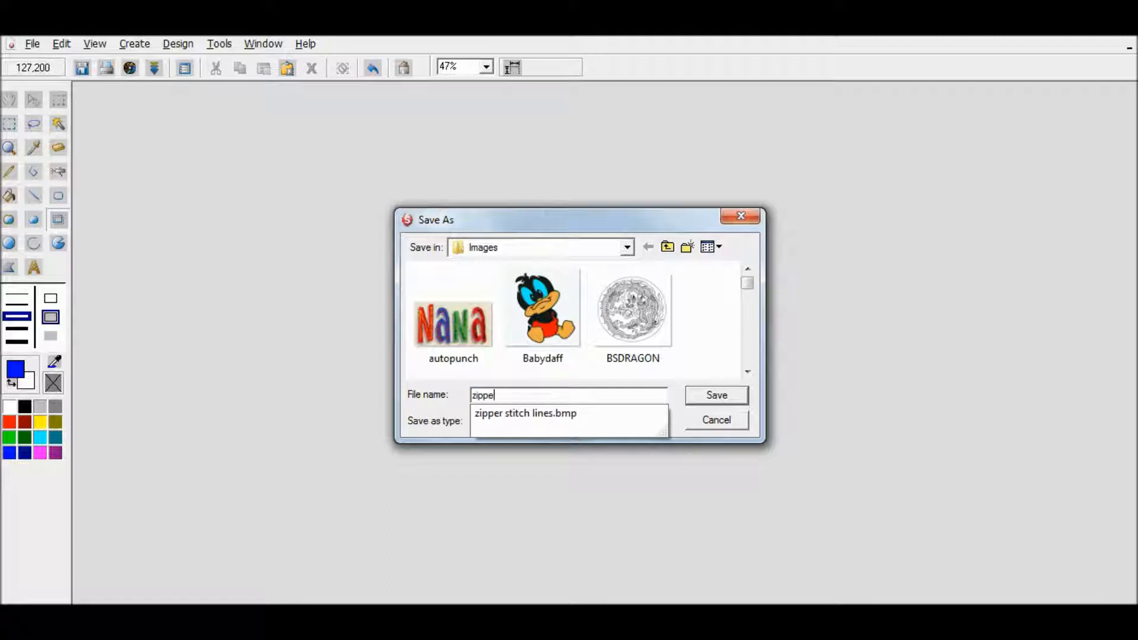
type("r bag")
type("tline")
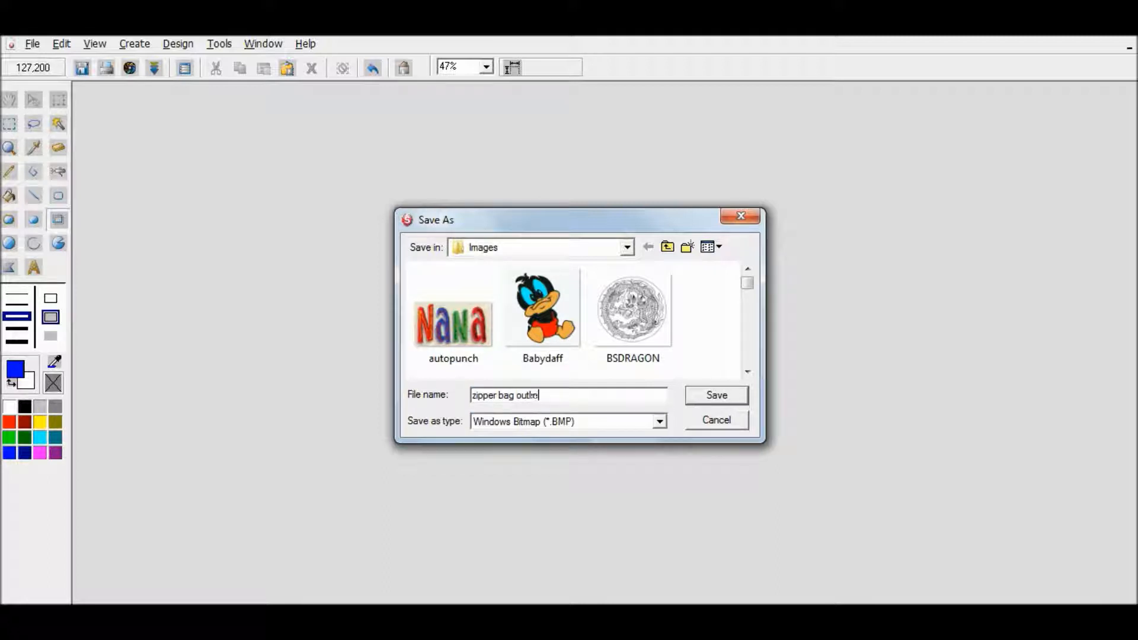
key("Return")
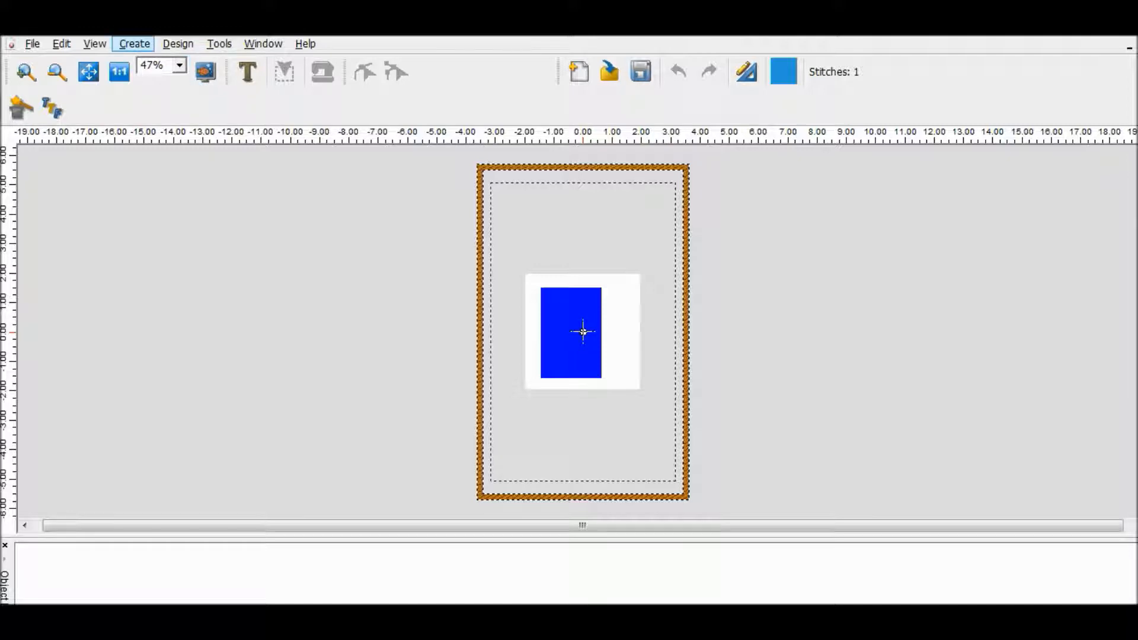
Start the Autopunch Wizard on the current image and crop it closely around all four sides of the blue rectangle.
left_click(134, 43)
left_click(170, 106)
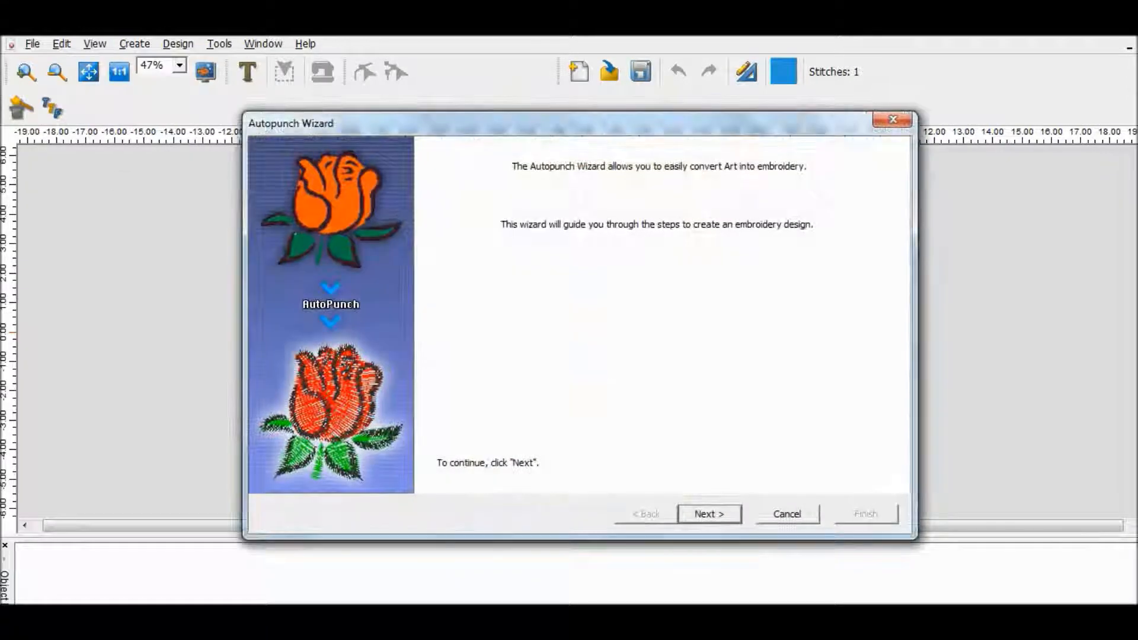
key("Return")
key("Return")
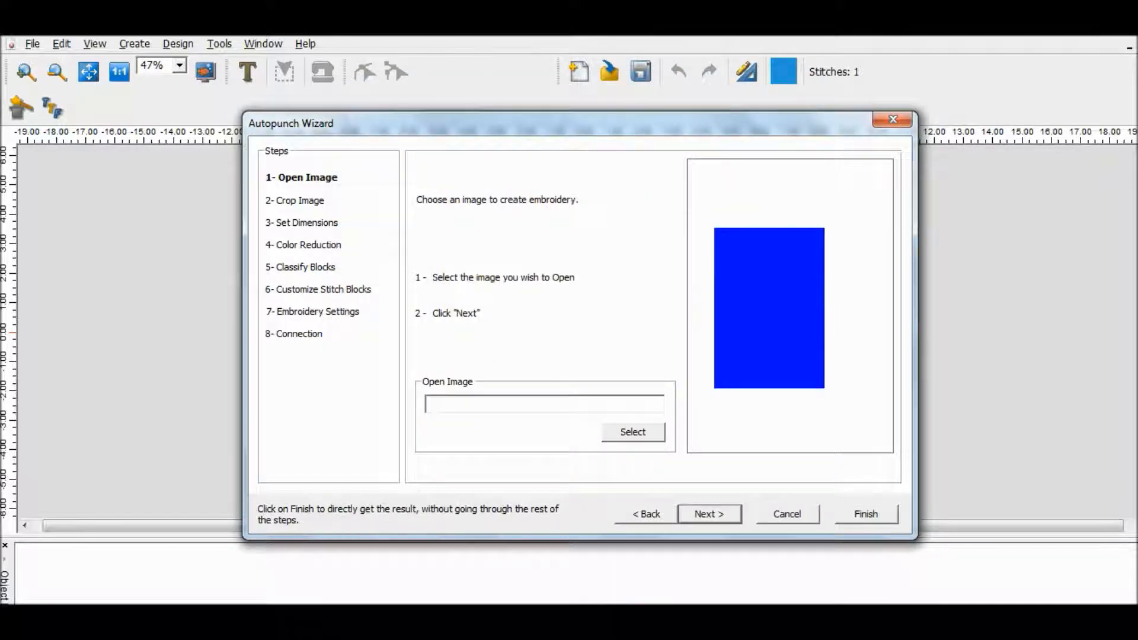
key("Return")
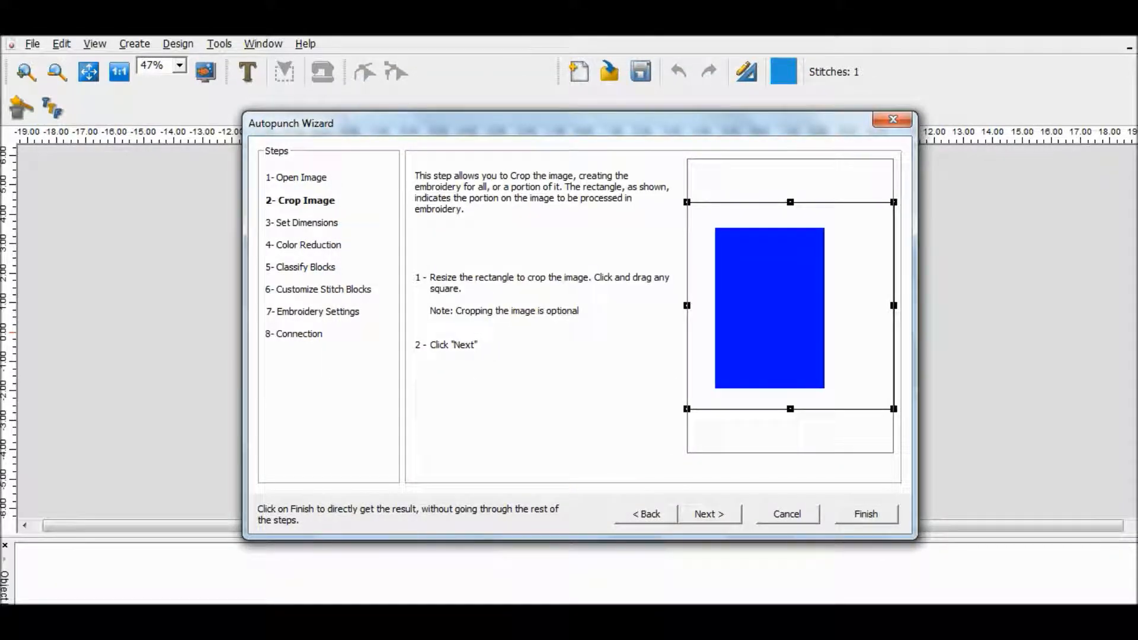
left_click_drag(893, 305, 830, 305)
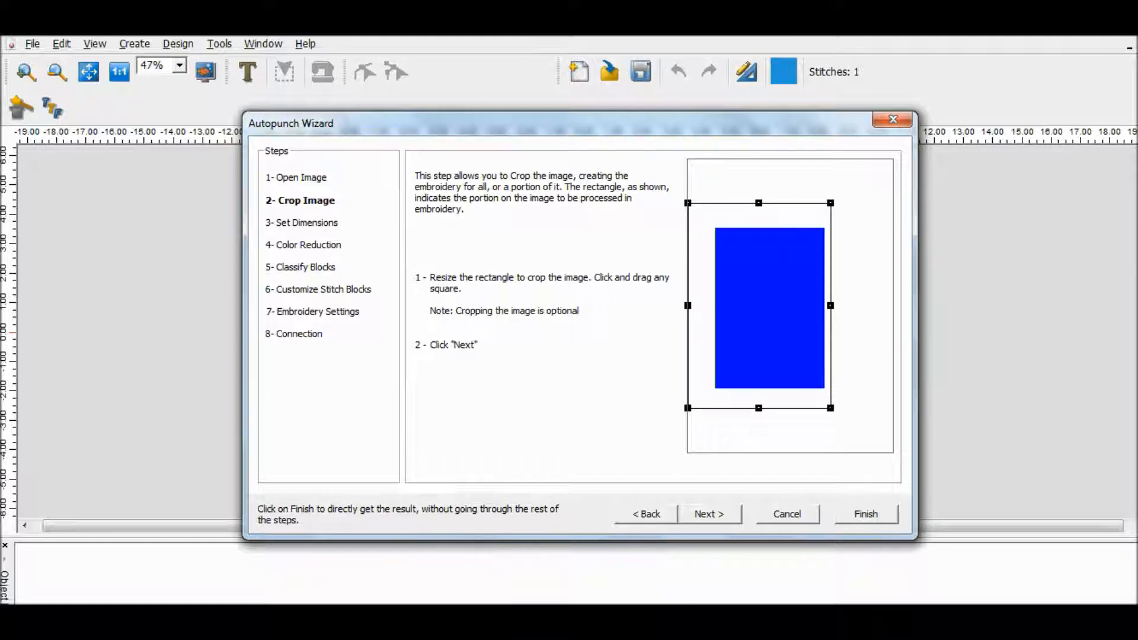
left_click_drag(759, 203, 758, 223)
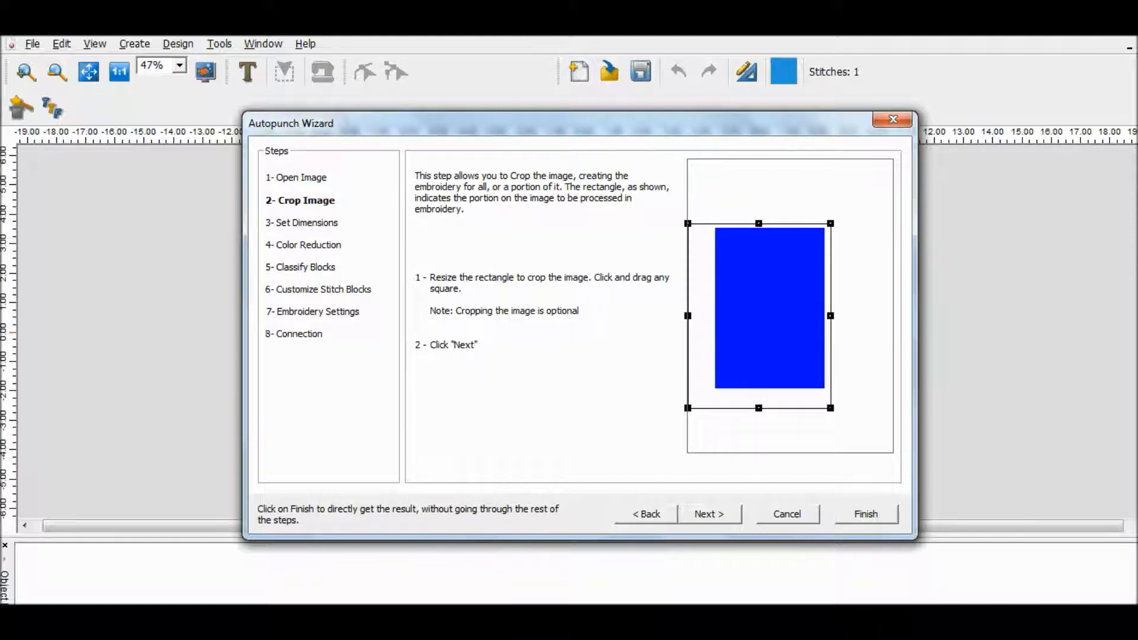
left_click_drag(687, 315, 711, 315)
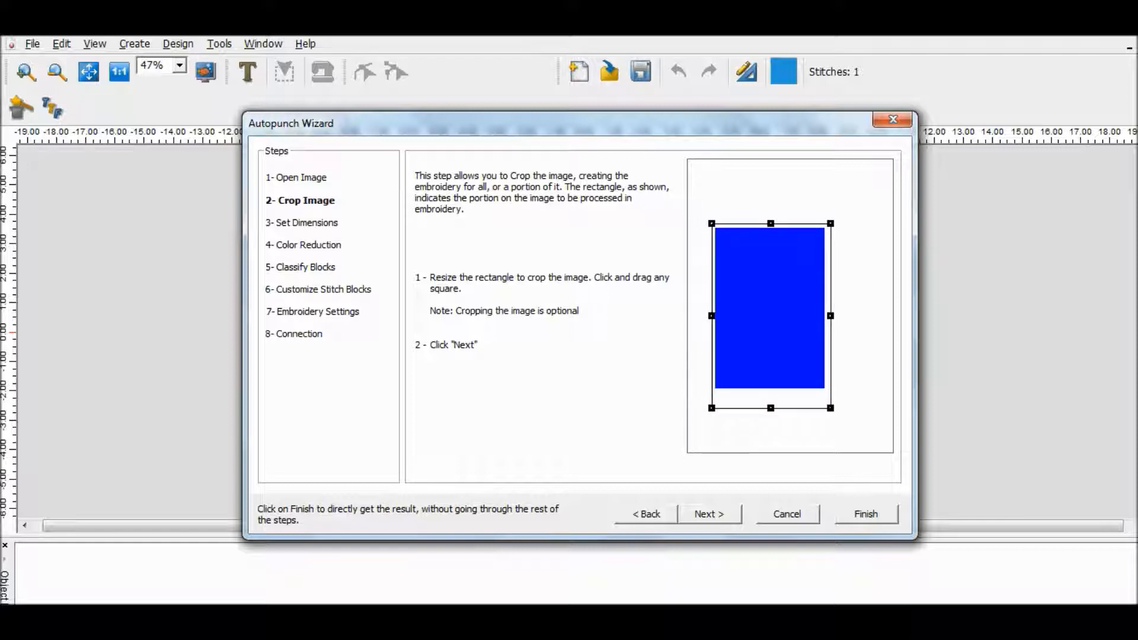
left_click_drag(770, 408, 770, 396)
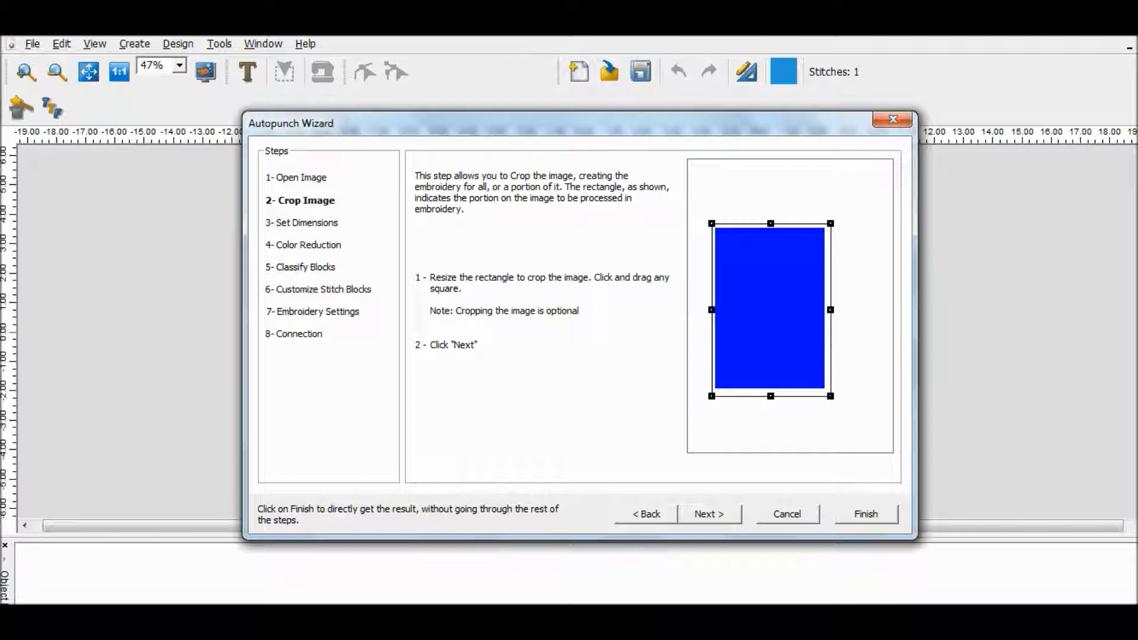
key("Return")
Reduce the image's colors automatically and keep the 9.0 mm maximum column width for classifying blocks.
left_click(585, 414)
left_click(551, 439)
key("Tab")
key("Return")
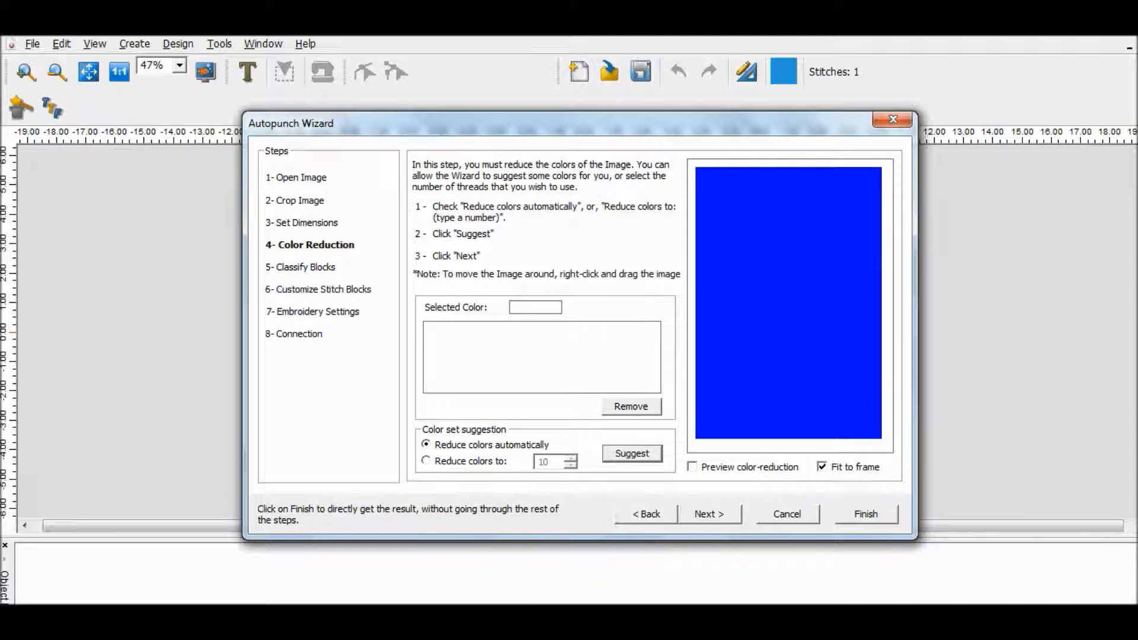
key("Tab")
key("Return")
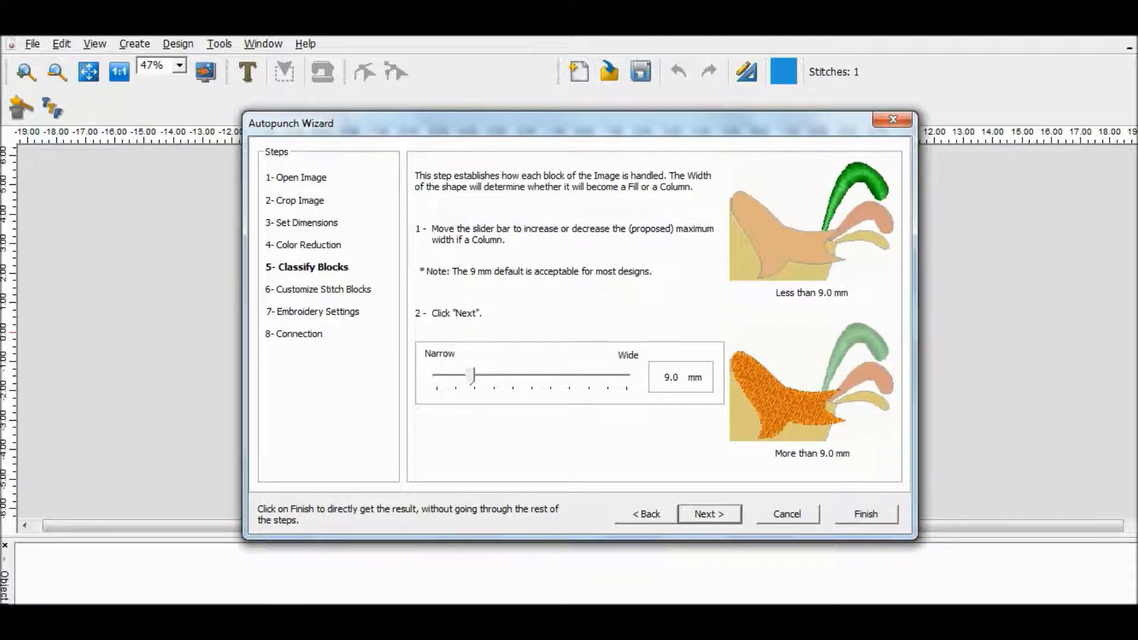
key("Return")
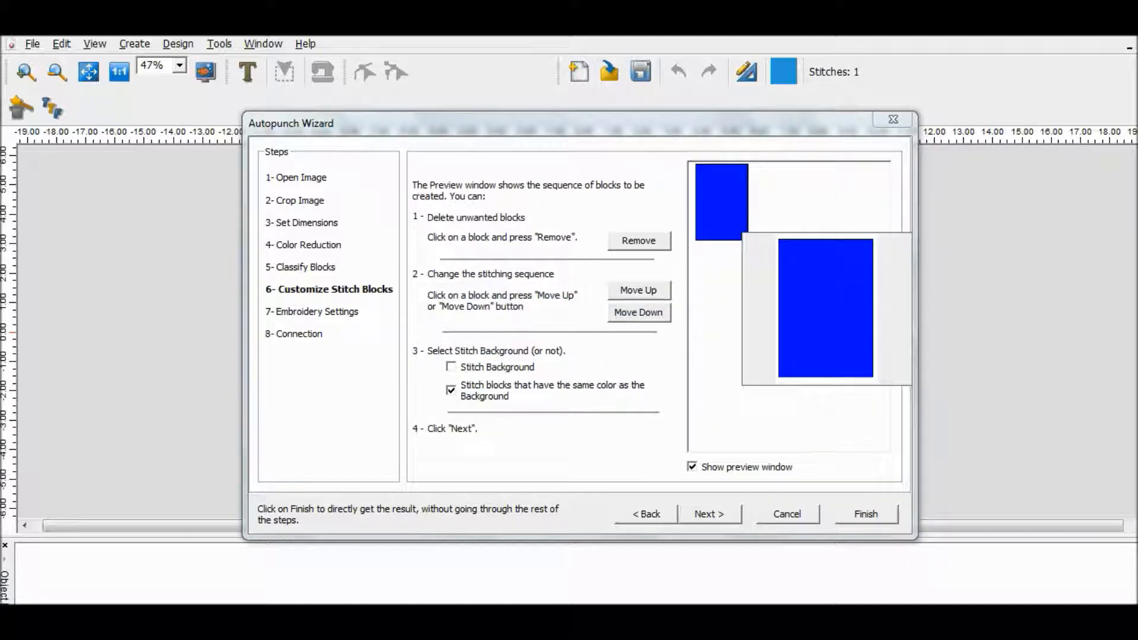
Exclude blocks that match the background color and generate the embroidery with the Fill type and jump-stitch connection.
left_click(451, 390)
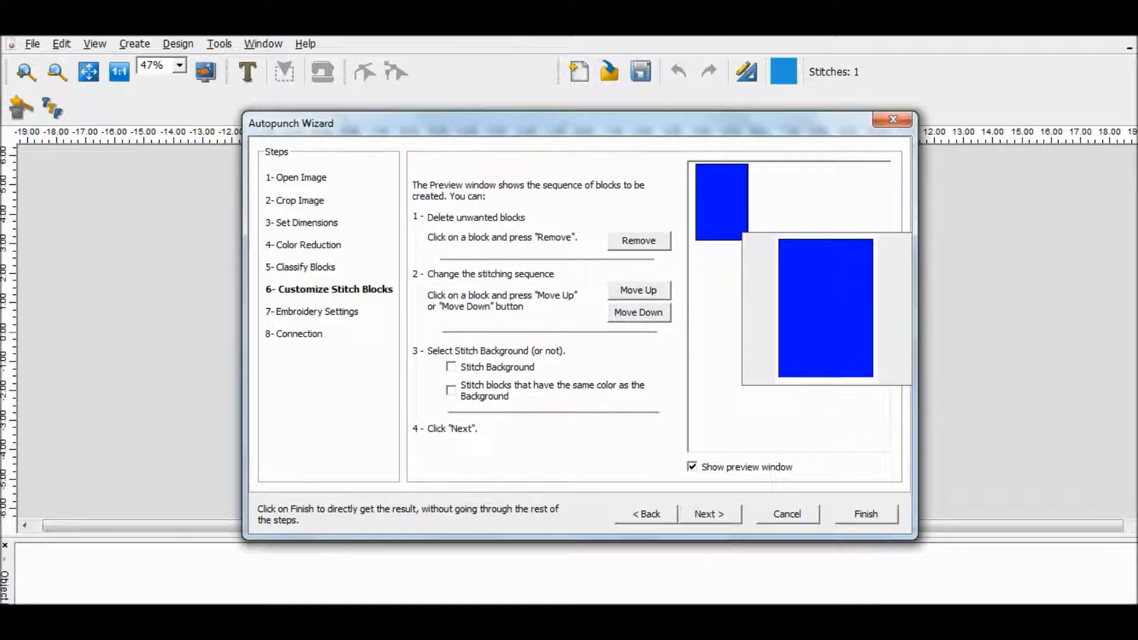
key("Return")
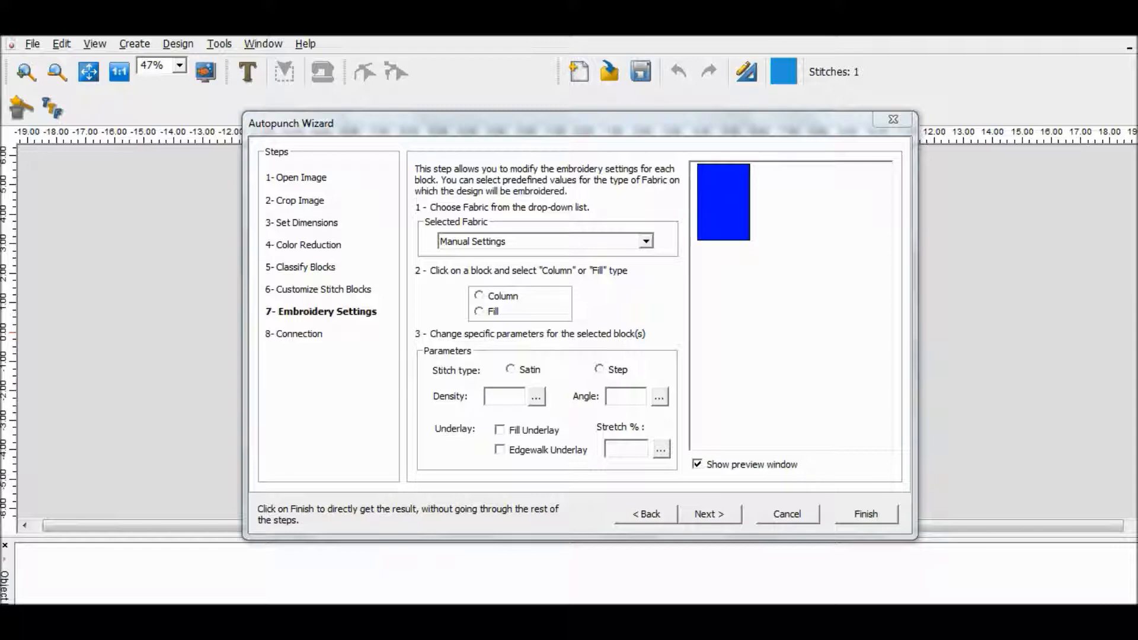
left_click(479, 311)
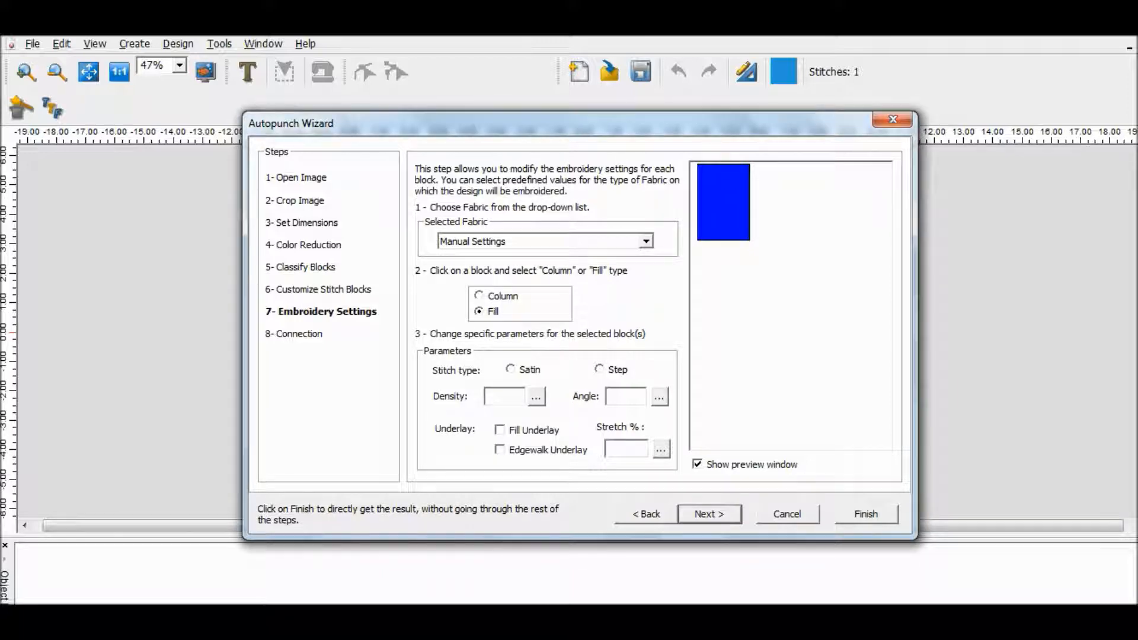
key("Return")
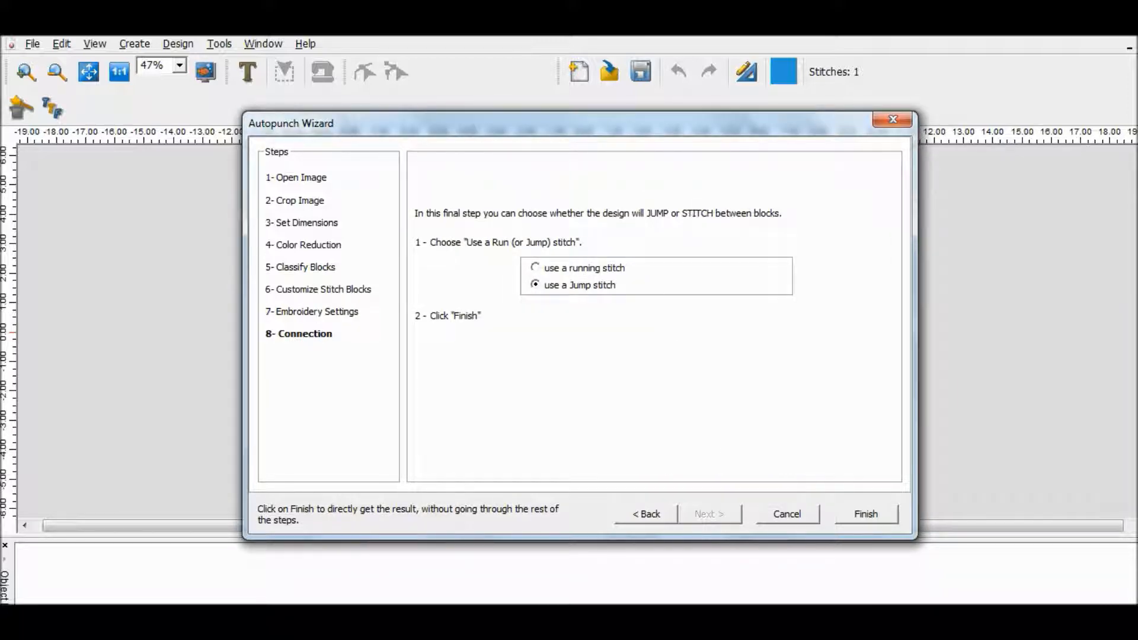
key("Return")
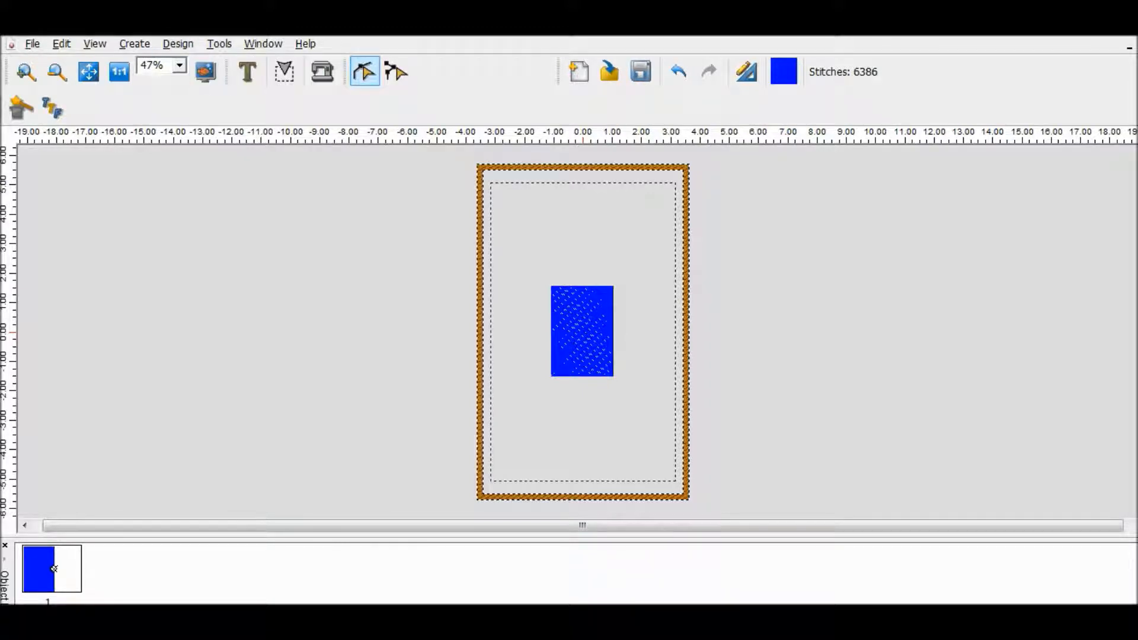
Change the blue rectangle's stitch type to Applique in the embroidery settings, with guide line stitch length 25.00 and both hold down lines off.
left_click(365, 71)
key("Down")
key("Up")
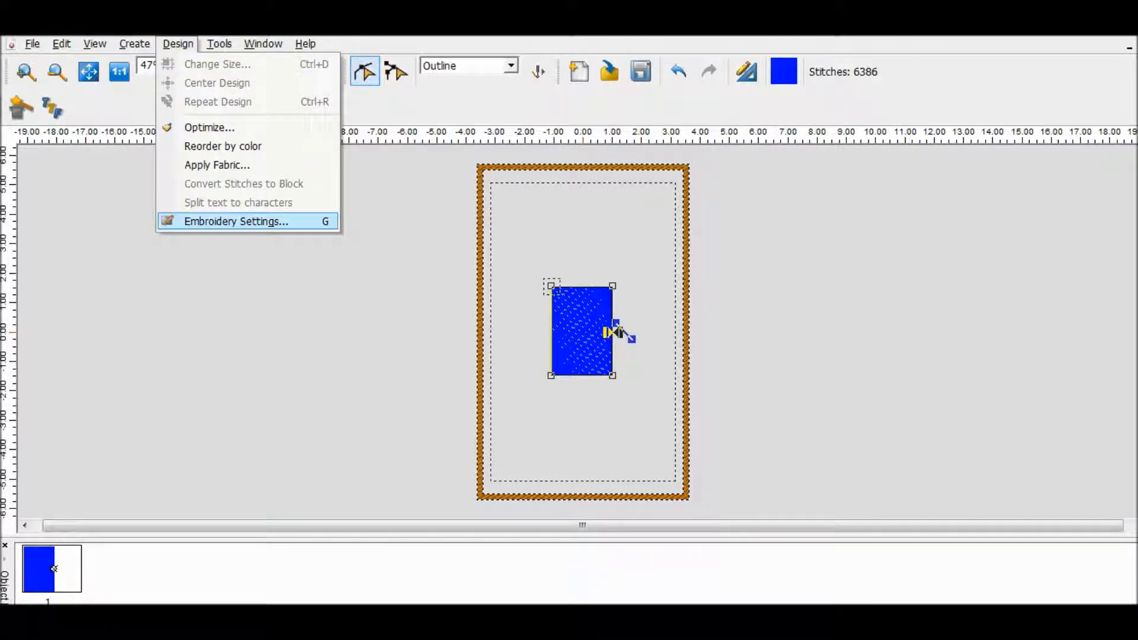
key("Return")
left_click(592, 176)
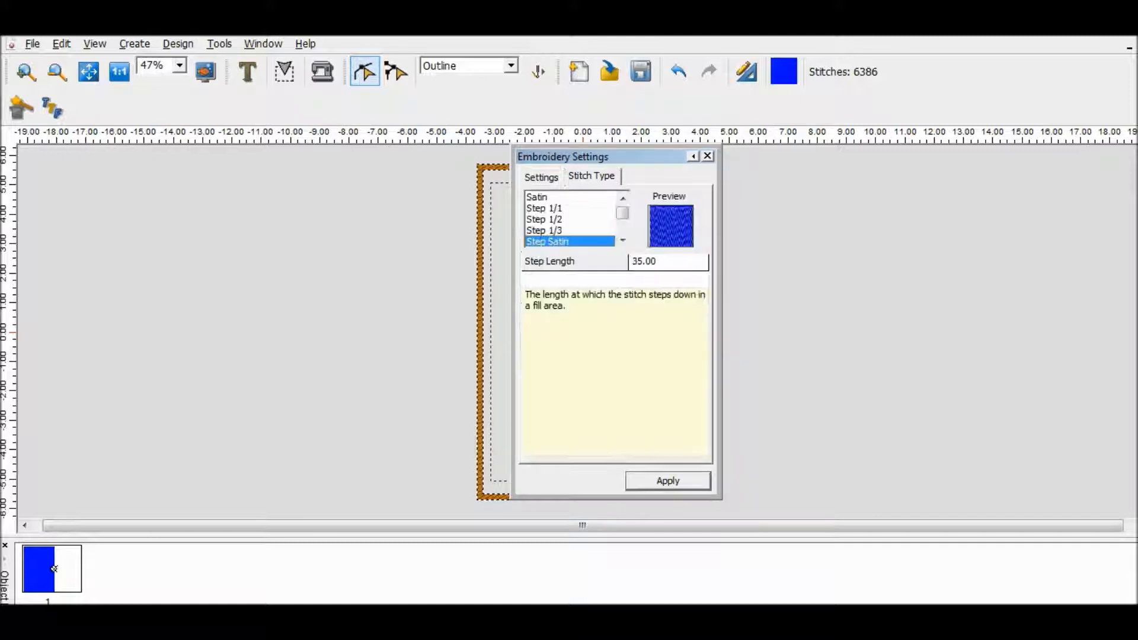
key("Down")
key("Down")
key("Down")
key("Down")
key("Down")
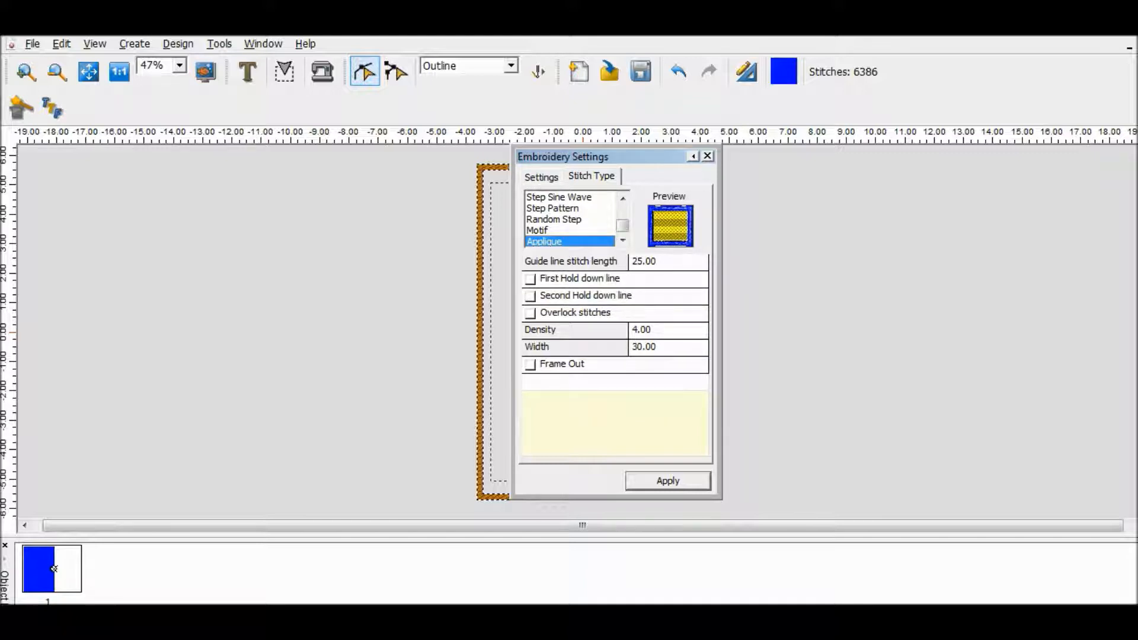
left_click(668, 482)
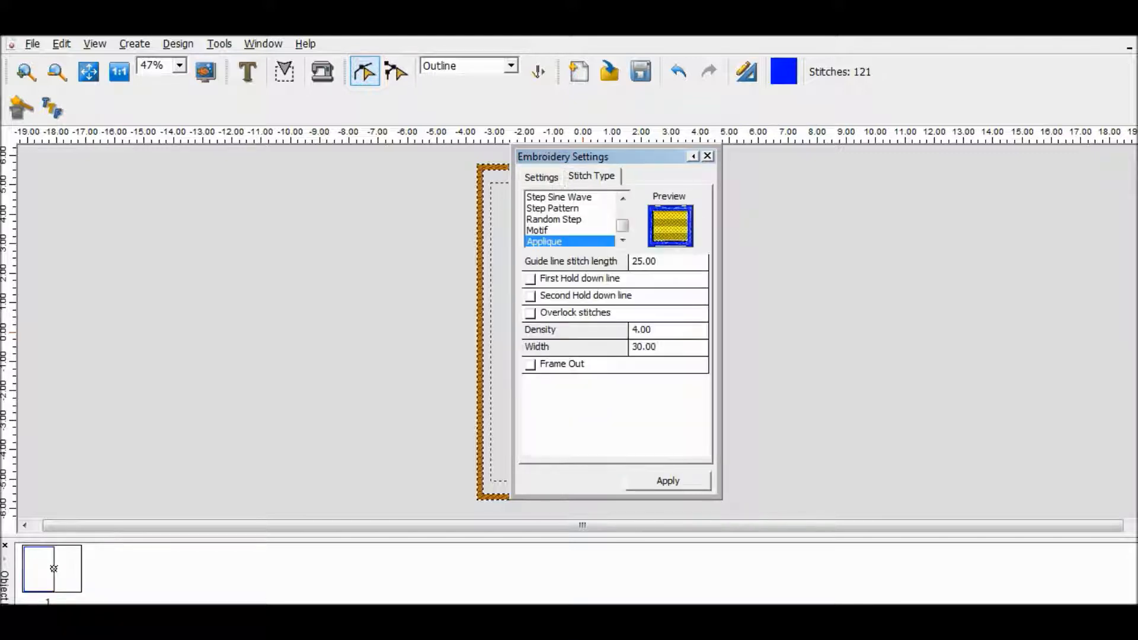
left_click(707, 156)
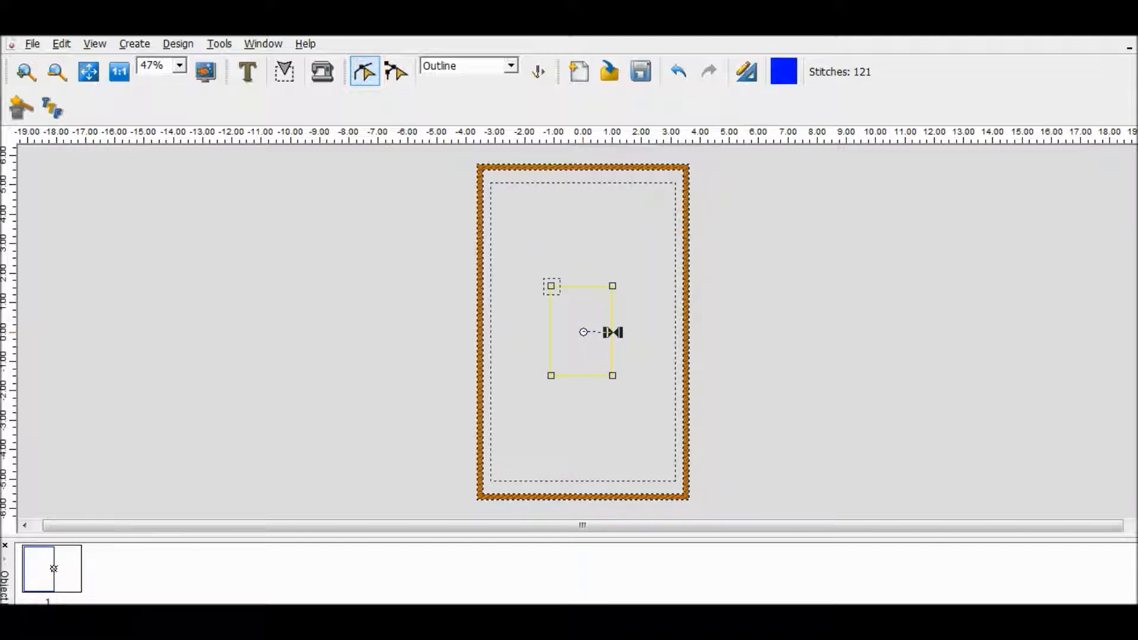
key("Escape")
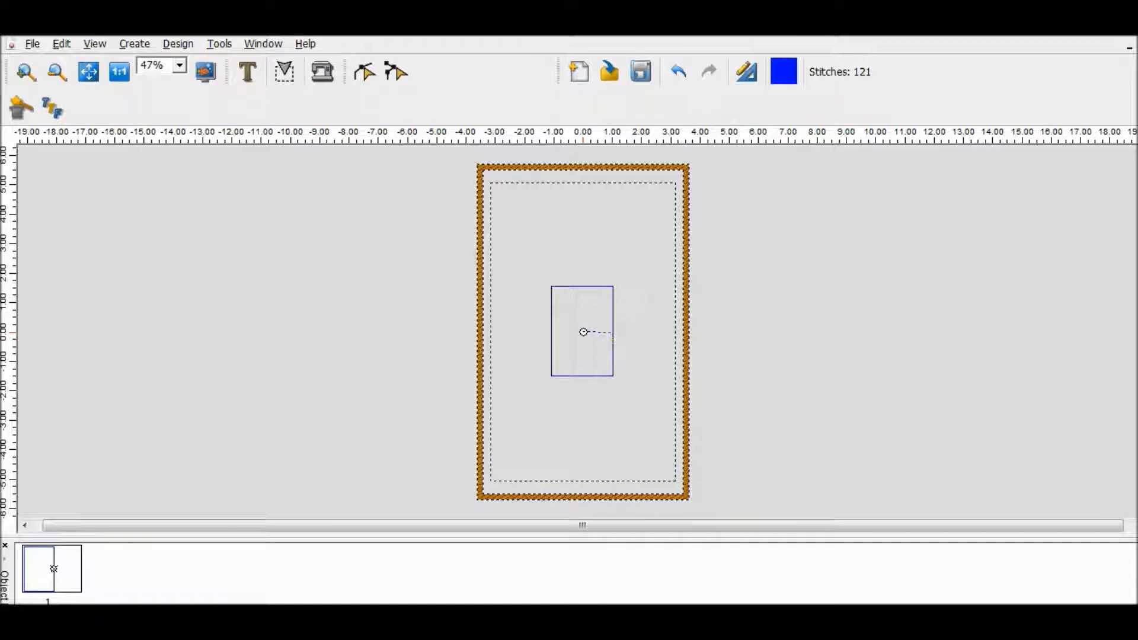
Copy the applique rectangle from Canvas12 and paste it into the Rectangular zipper bag design beside the zipper.
right_click(613, 332)
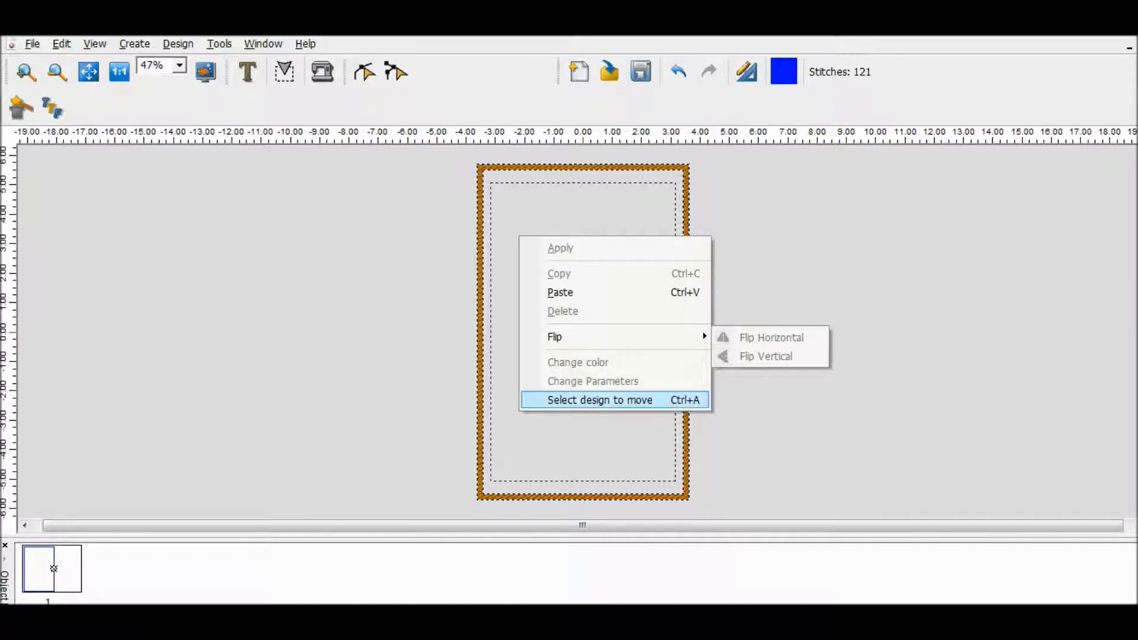
left_click(600, 399)
right_click(596, 316)
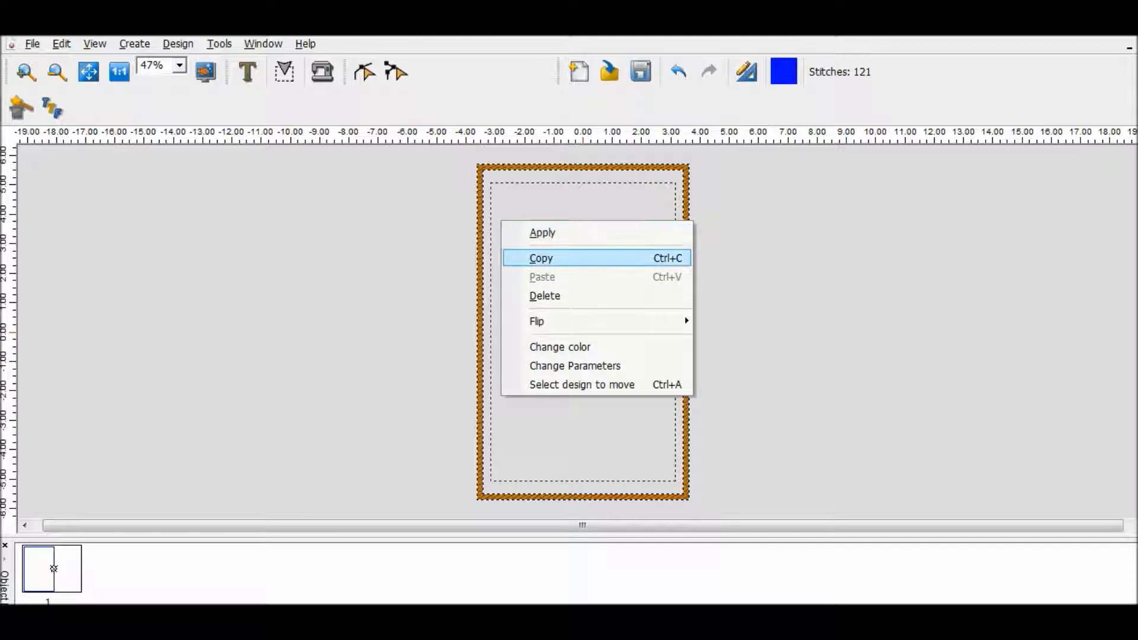
left_click(542, 231)
left_click(263, 44)
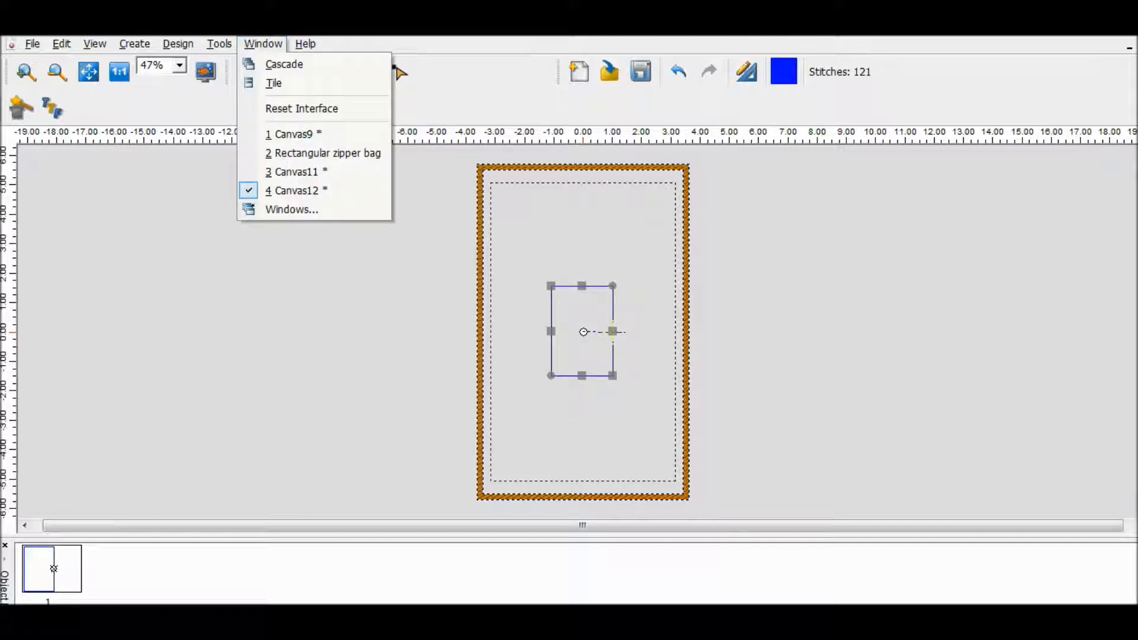
left_click(322, 153)
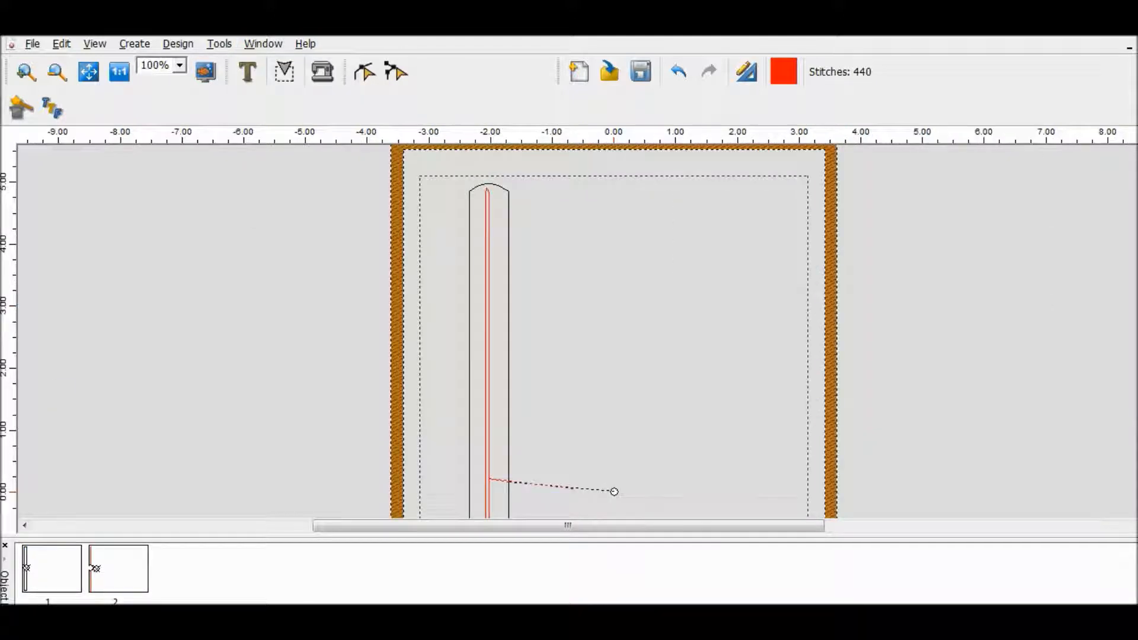
right_click(595, 503)
left_click(619, 383)
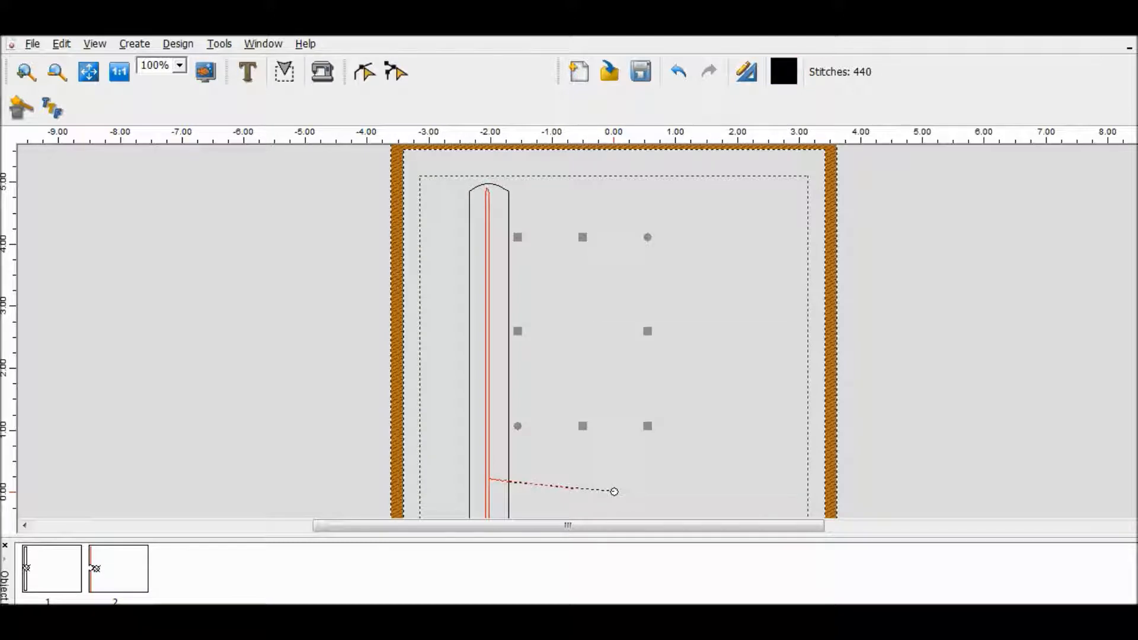
left_click(573, 488)
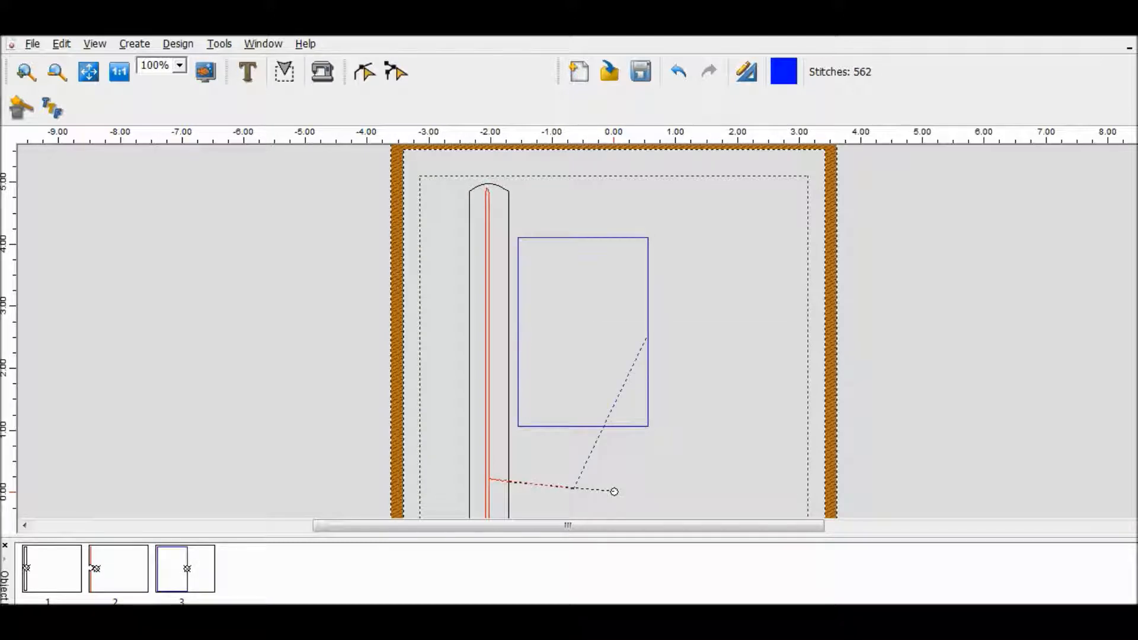
Enlarge the pasted rectangle around the zipper to about 6 by 10 inches, just inside the hoop's dashed sewing boundary.
left_click(647, 333)
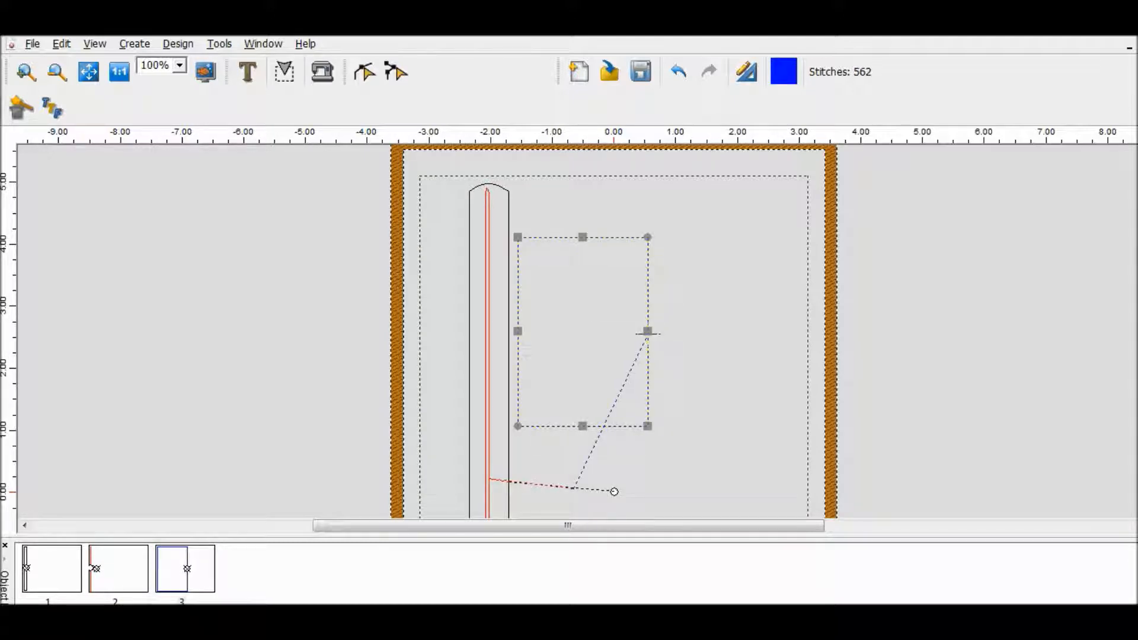
mouse_move(647, 333)
left_mouse_down()
mouse_move(677, 470)
mouse_move(742, 398)
mouse_move(785, 430)
left_mouse_up()
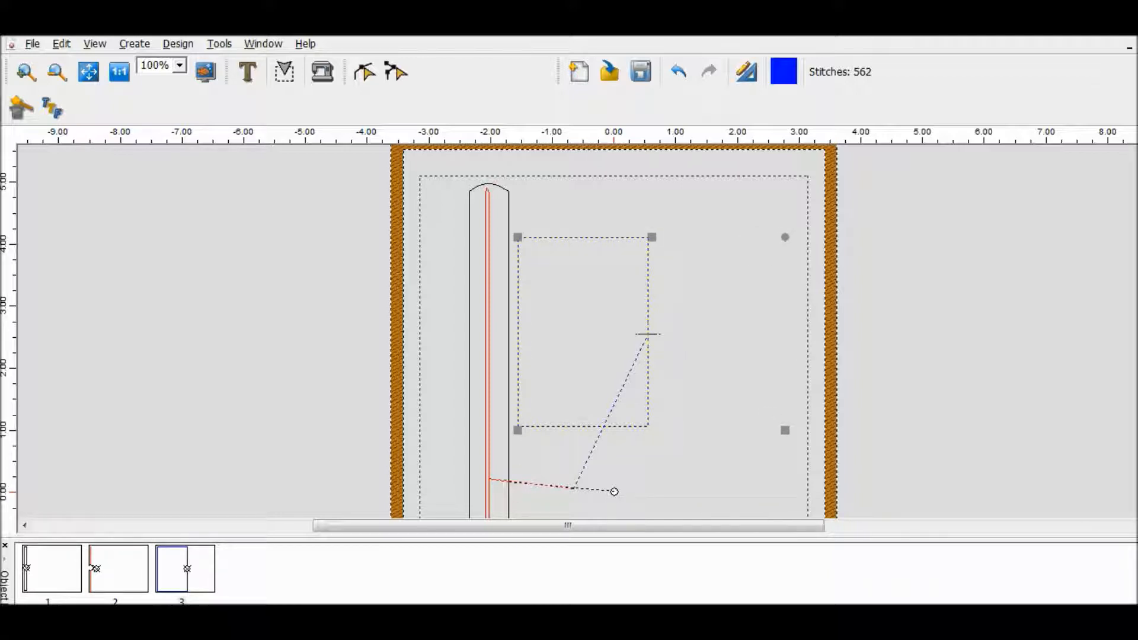
left_click_drag(517, 237, 428, 107)
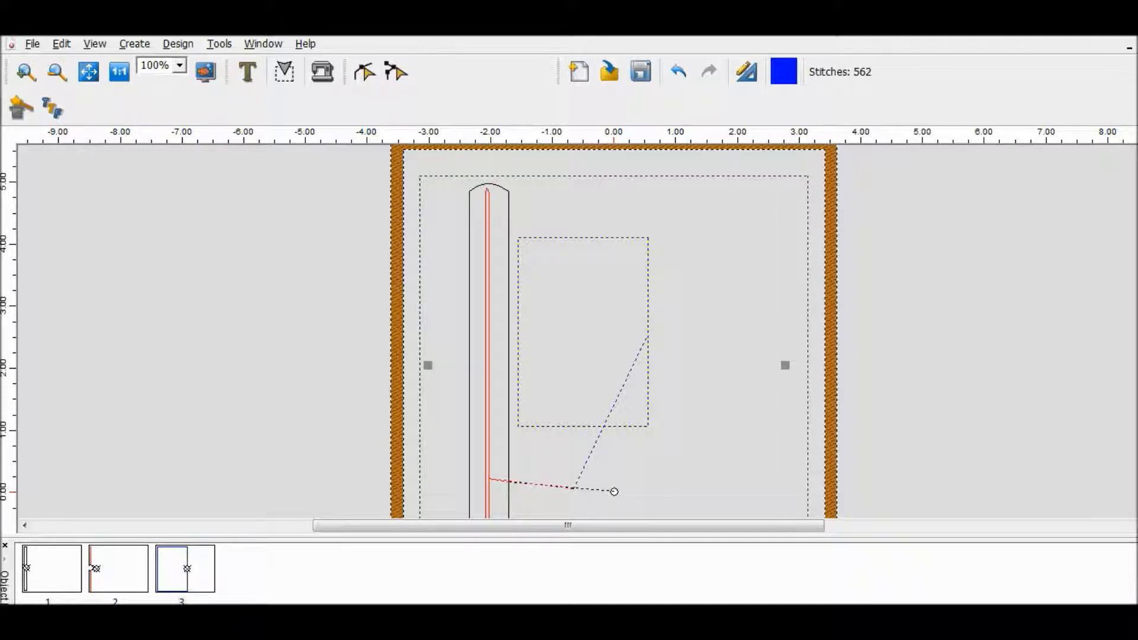
scroll(569, 332, "down", 5)
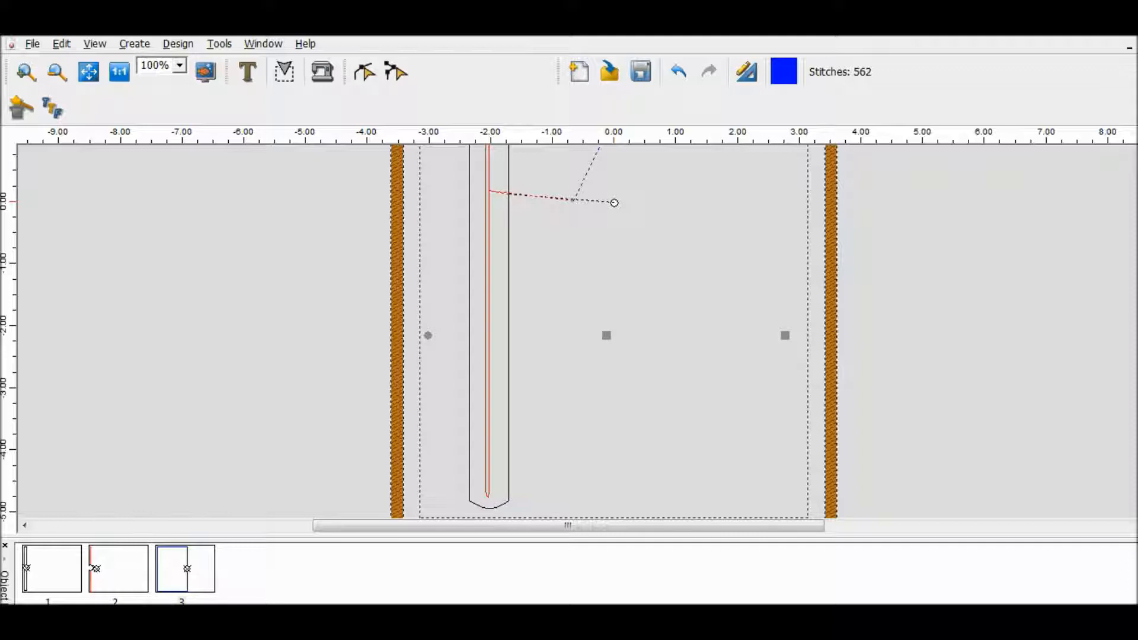
left_click_drag(606, 336, 605, 511)
left_click_drag(785, 511, 801, 511)
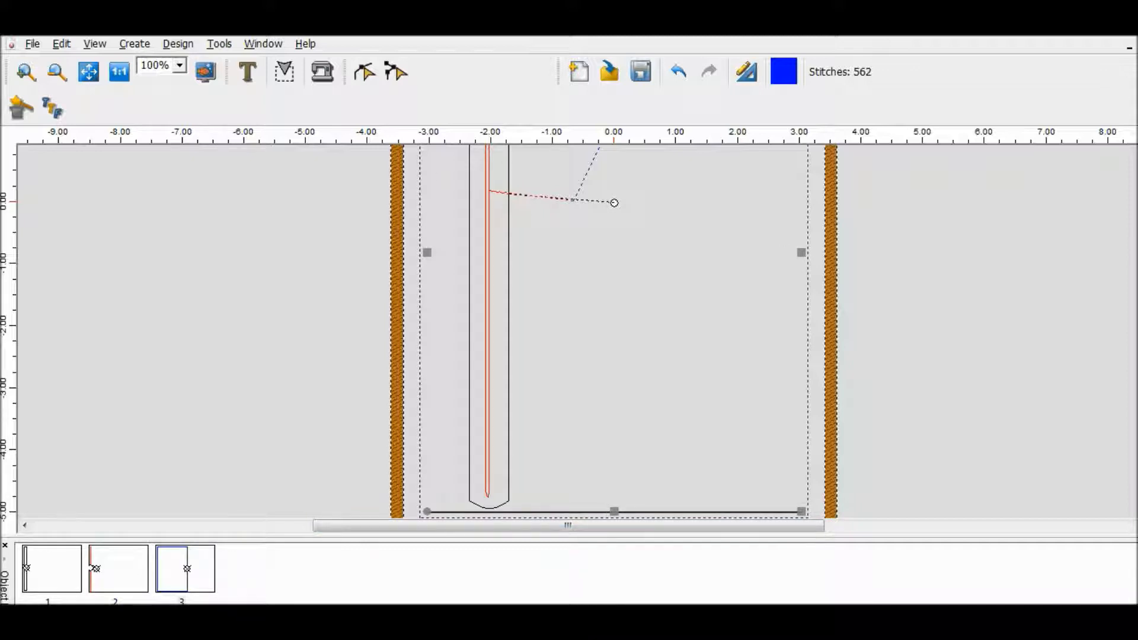
scroll(648, 304, "up", 5)
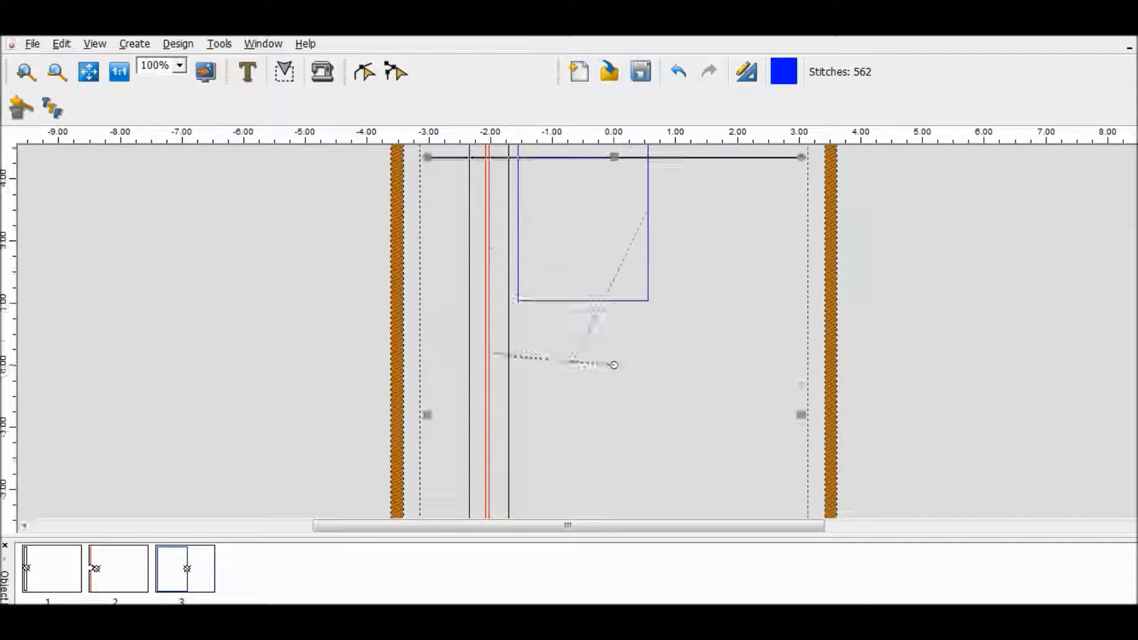
left_click_drag(614, 253, 613, 151)
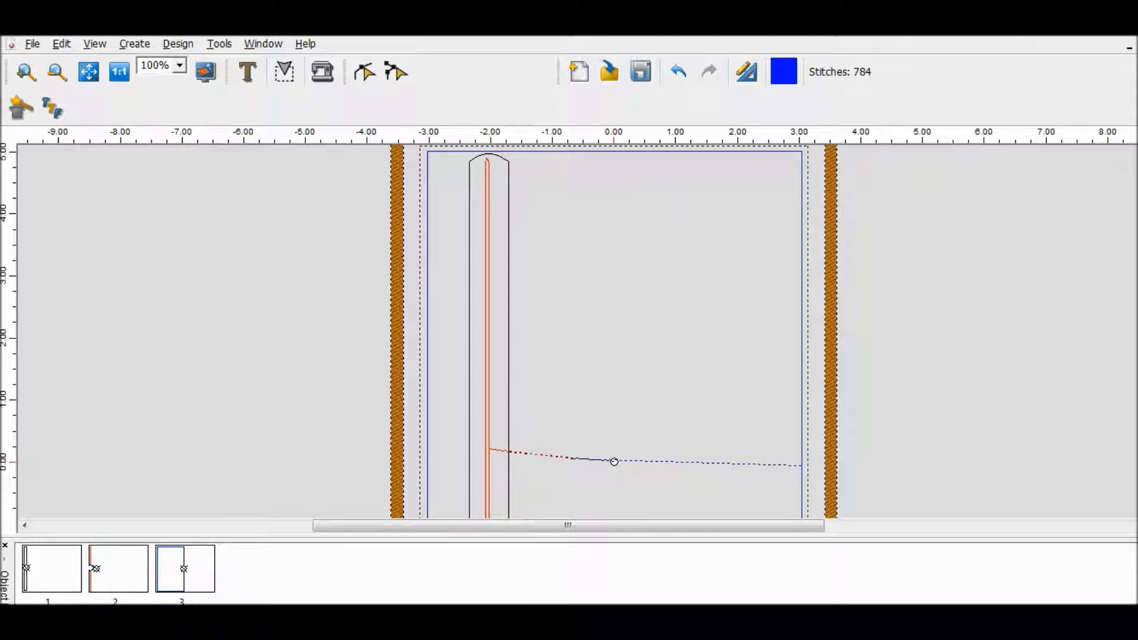
Check the outline's fit at both ends of the hoop and save the Rectangular zipper bag design.
scroll(614, 331, "down", 5)
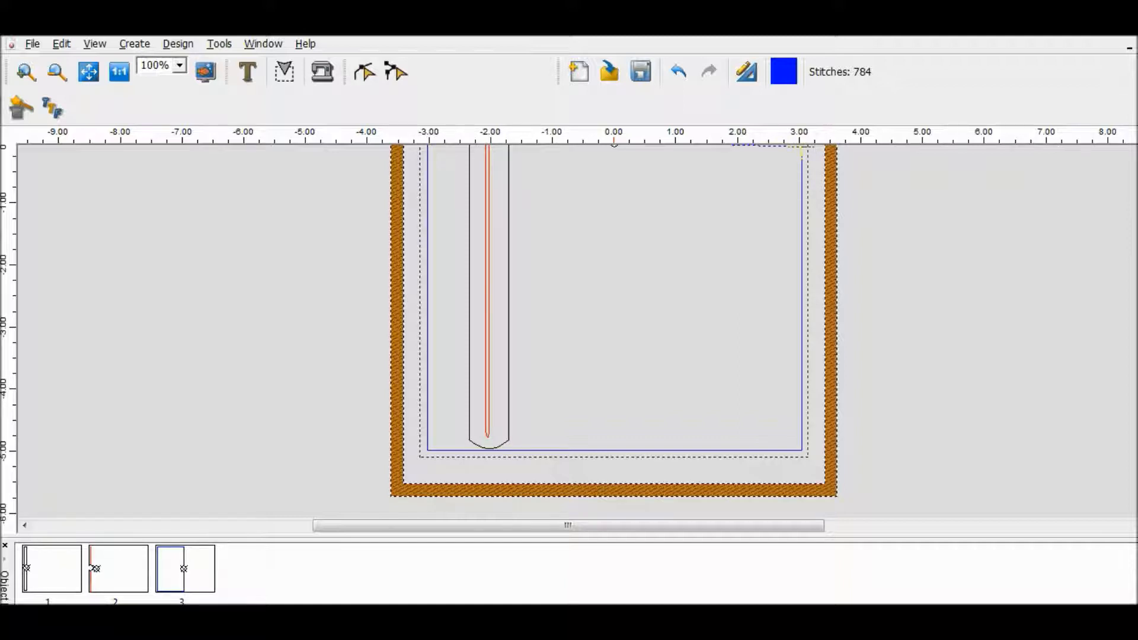
scroll(575, 332, "up", 5)
scroll(575, 332, "up", 3)
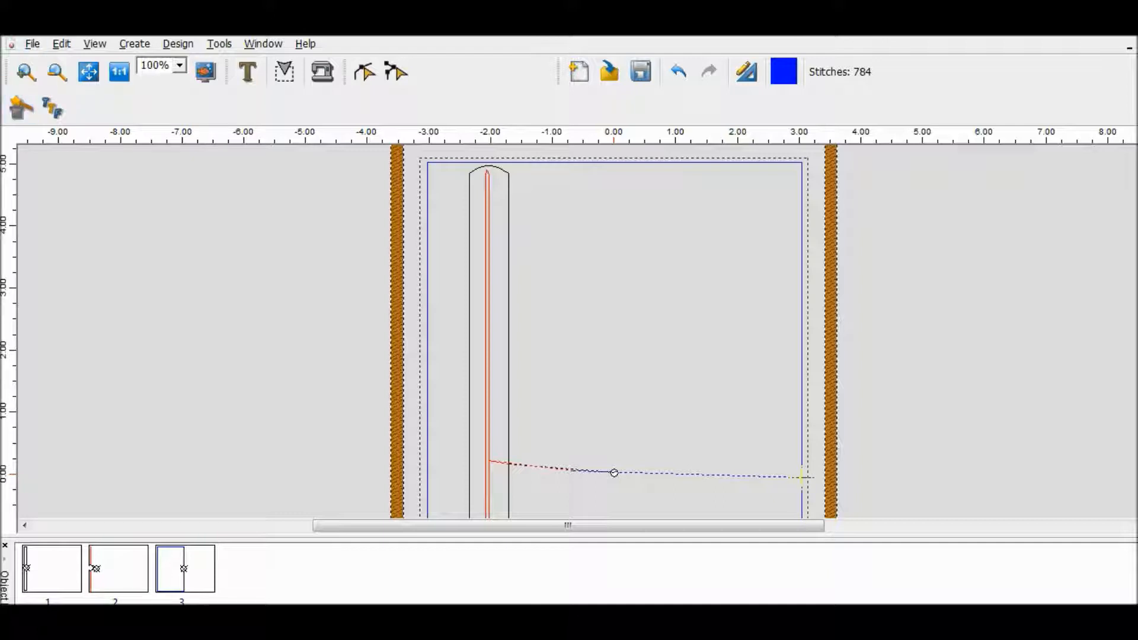
left_click(32, 44)
left_click(74, 127)
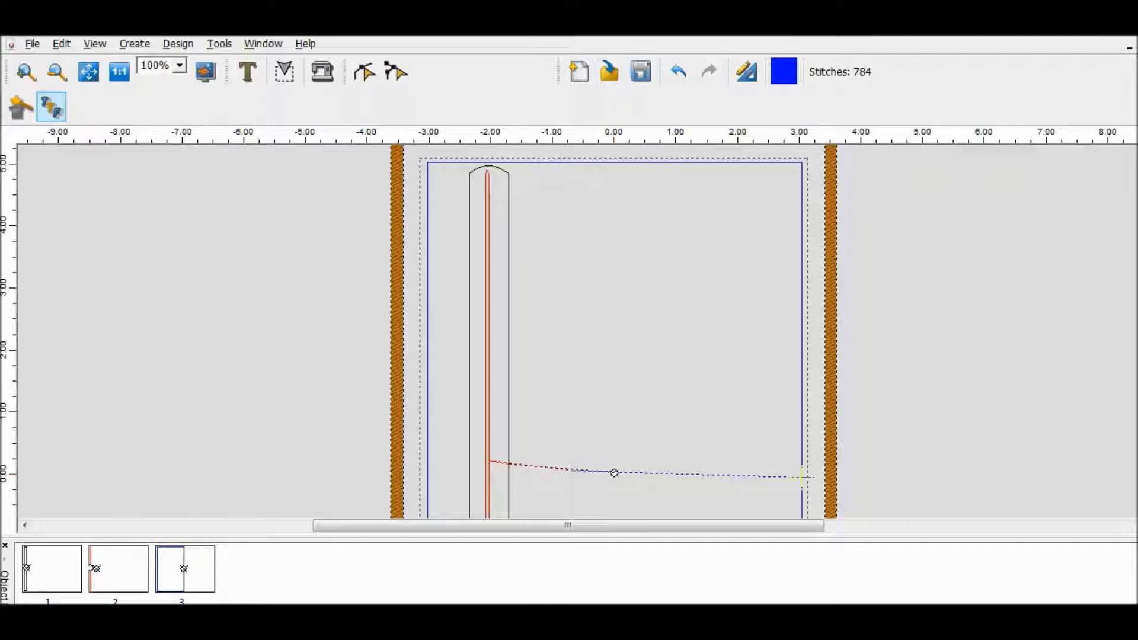